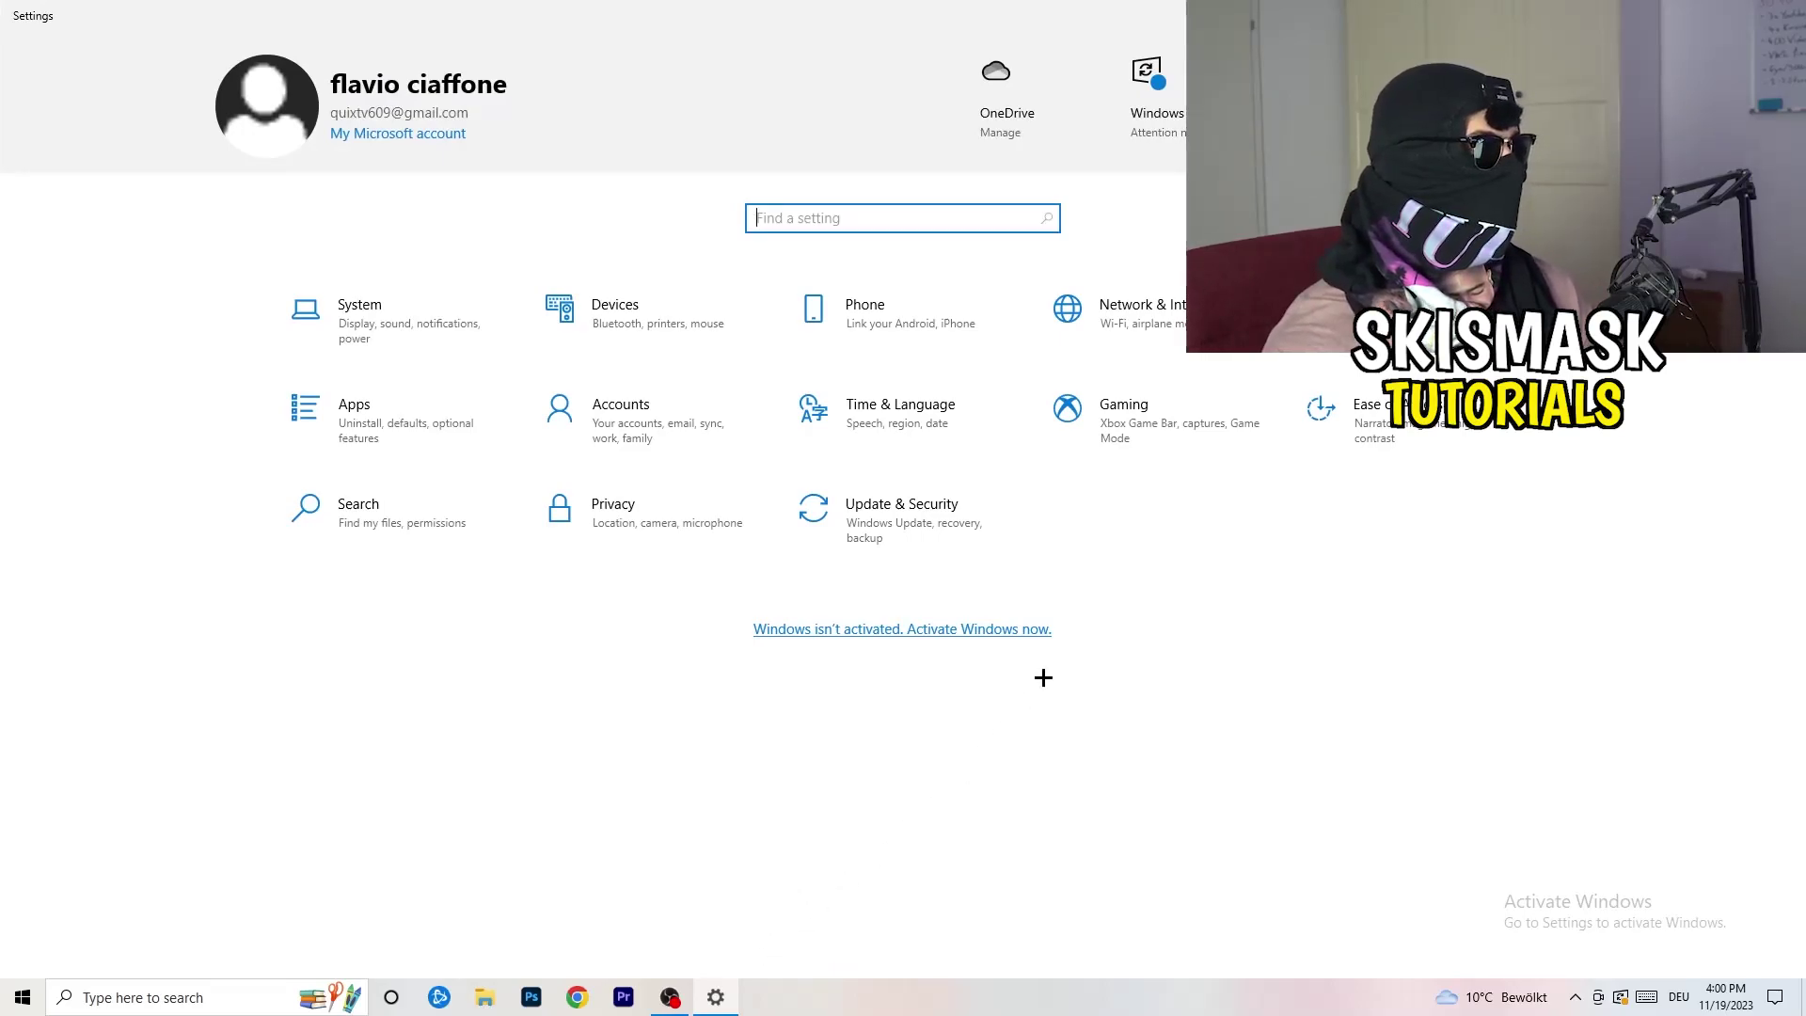
Review the Xbox Game Bar and Captures pages in the Gaming settings, including the maximum recording length choices.
{"action": "left_click", "coordinate": [1164, 422]}
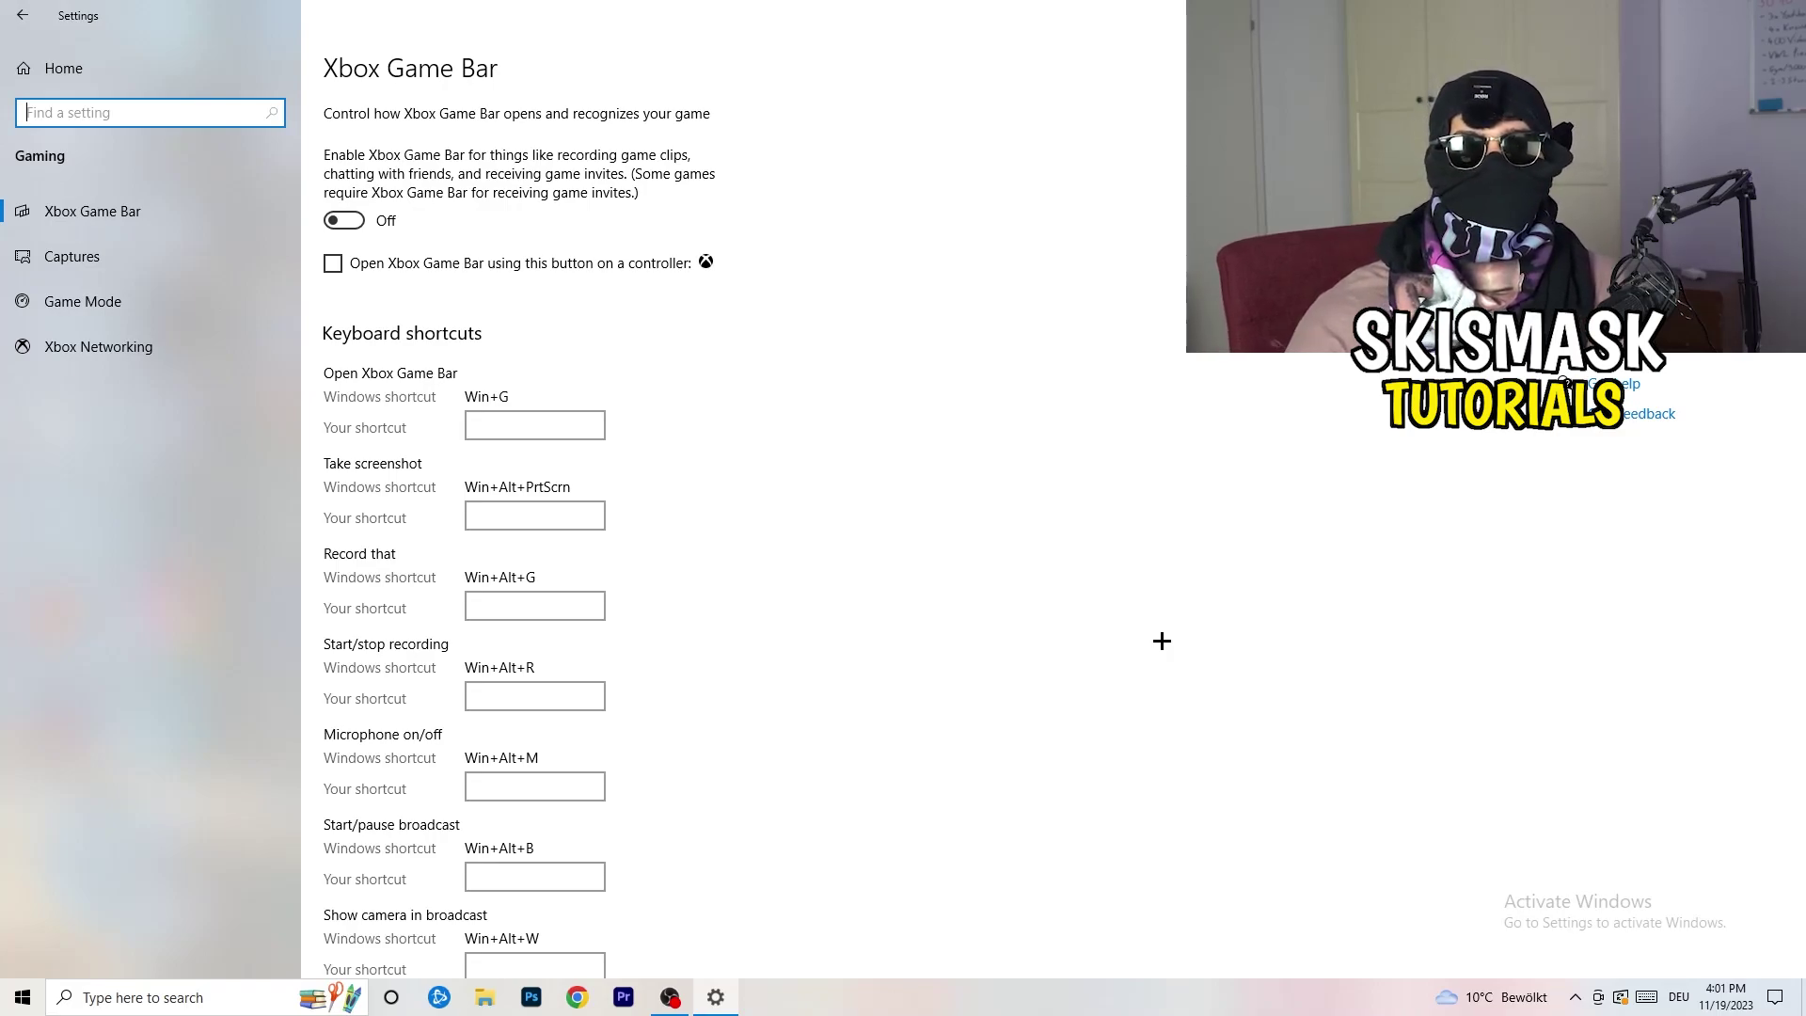
{"action": "left_click", "coordinate": [149, 261]}
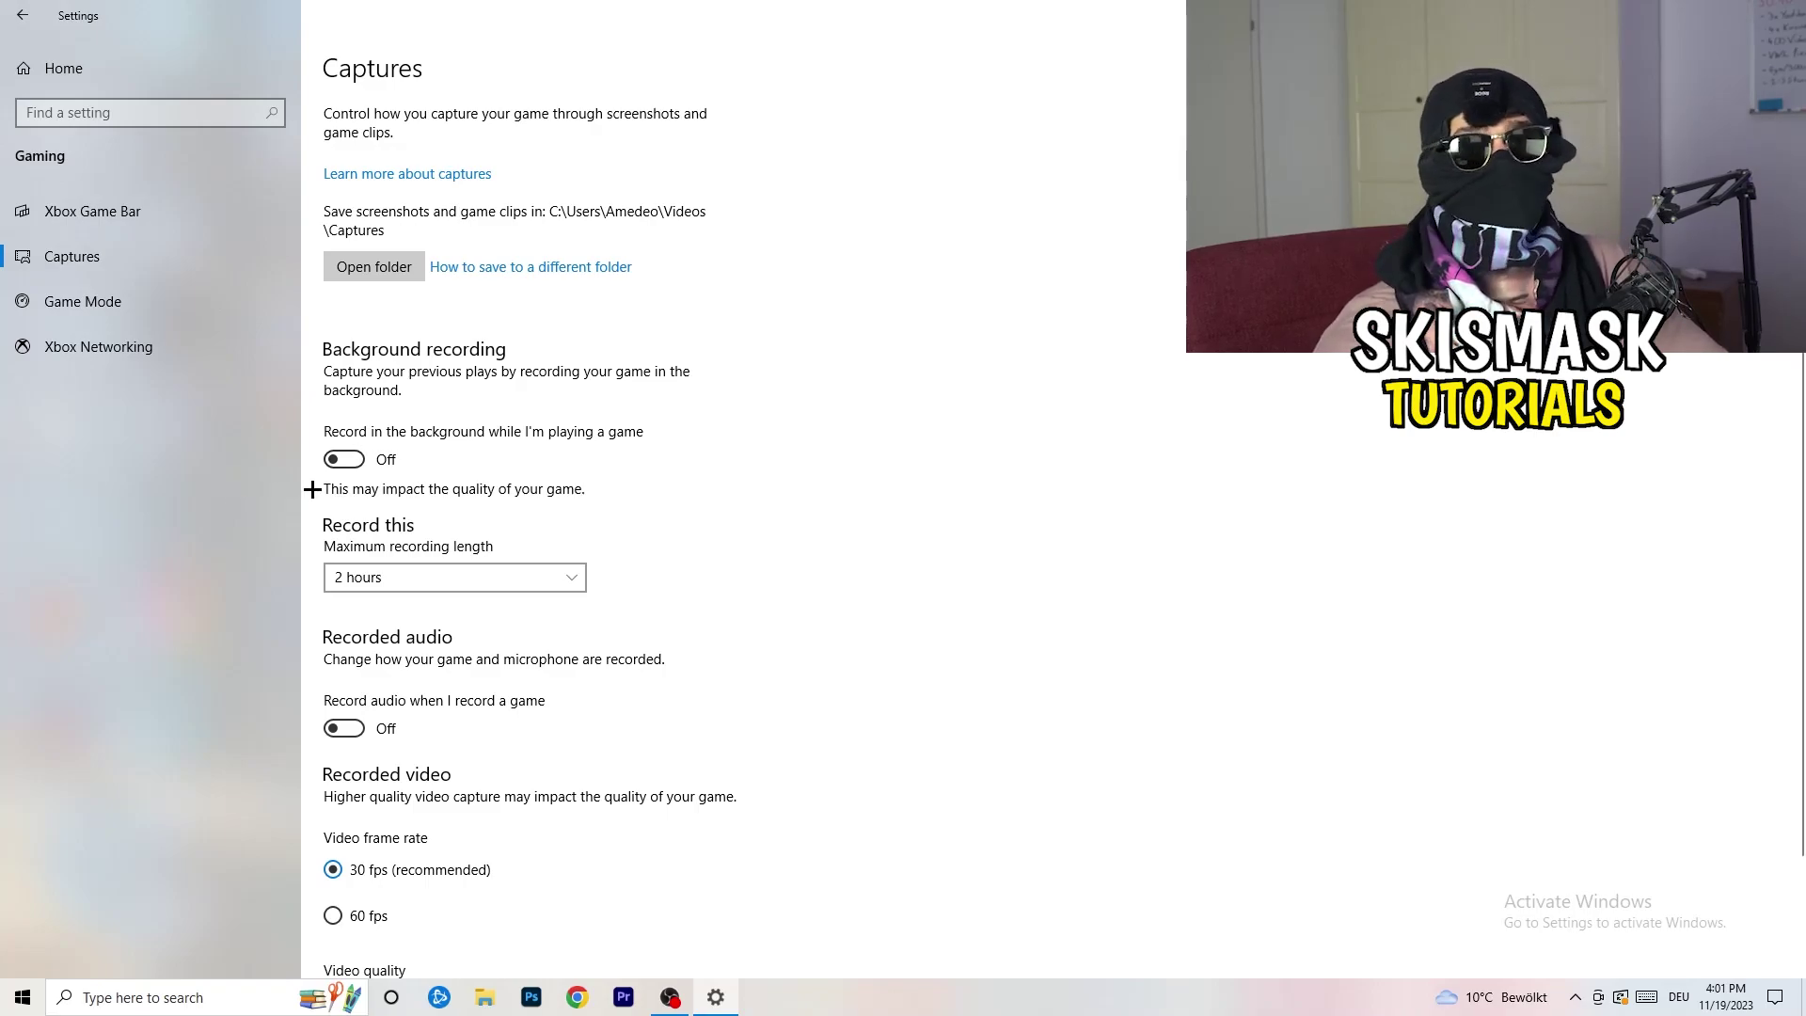
{"action": "left_click", "coordinate": [496, 578]}
{"action": "left_click", "coordinate": [771, 509]}
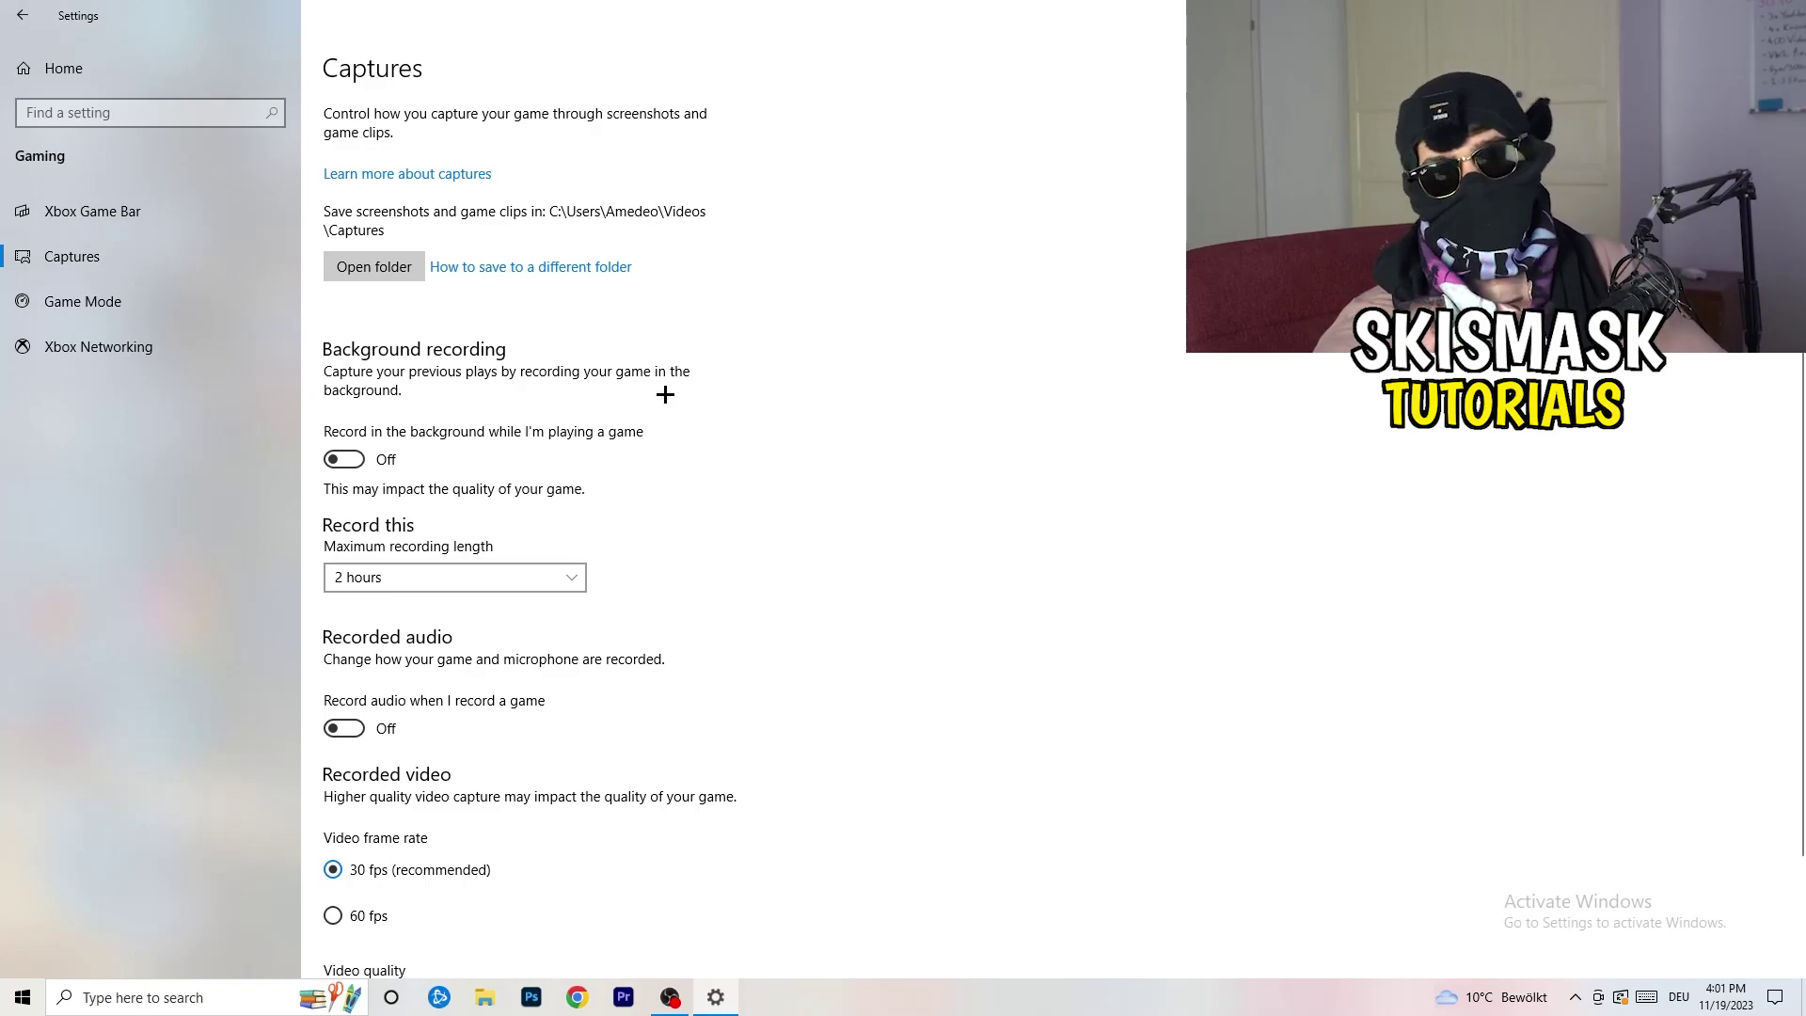
{"action": "left_click", "coordinate": [532, 572]}
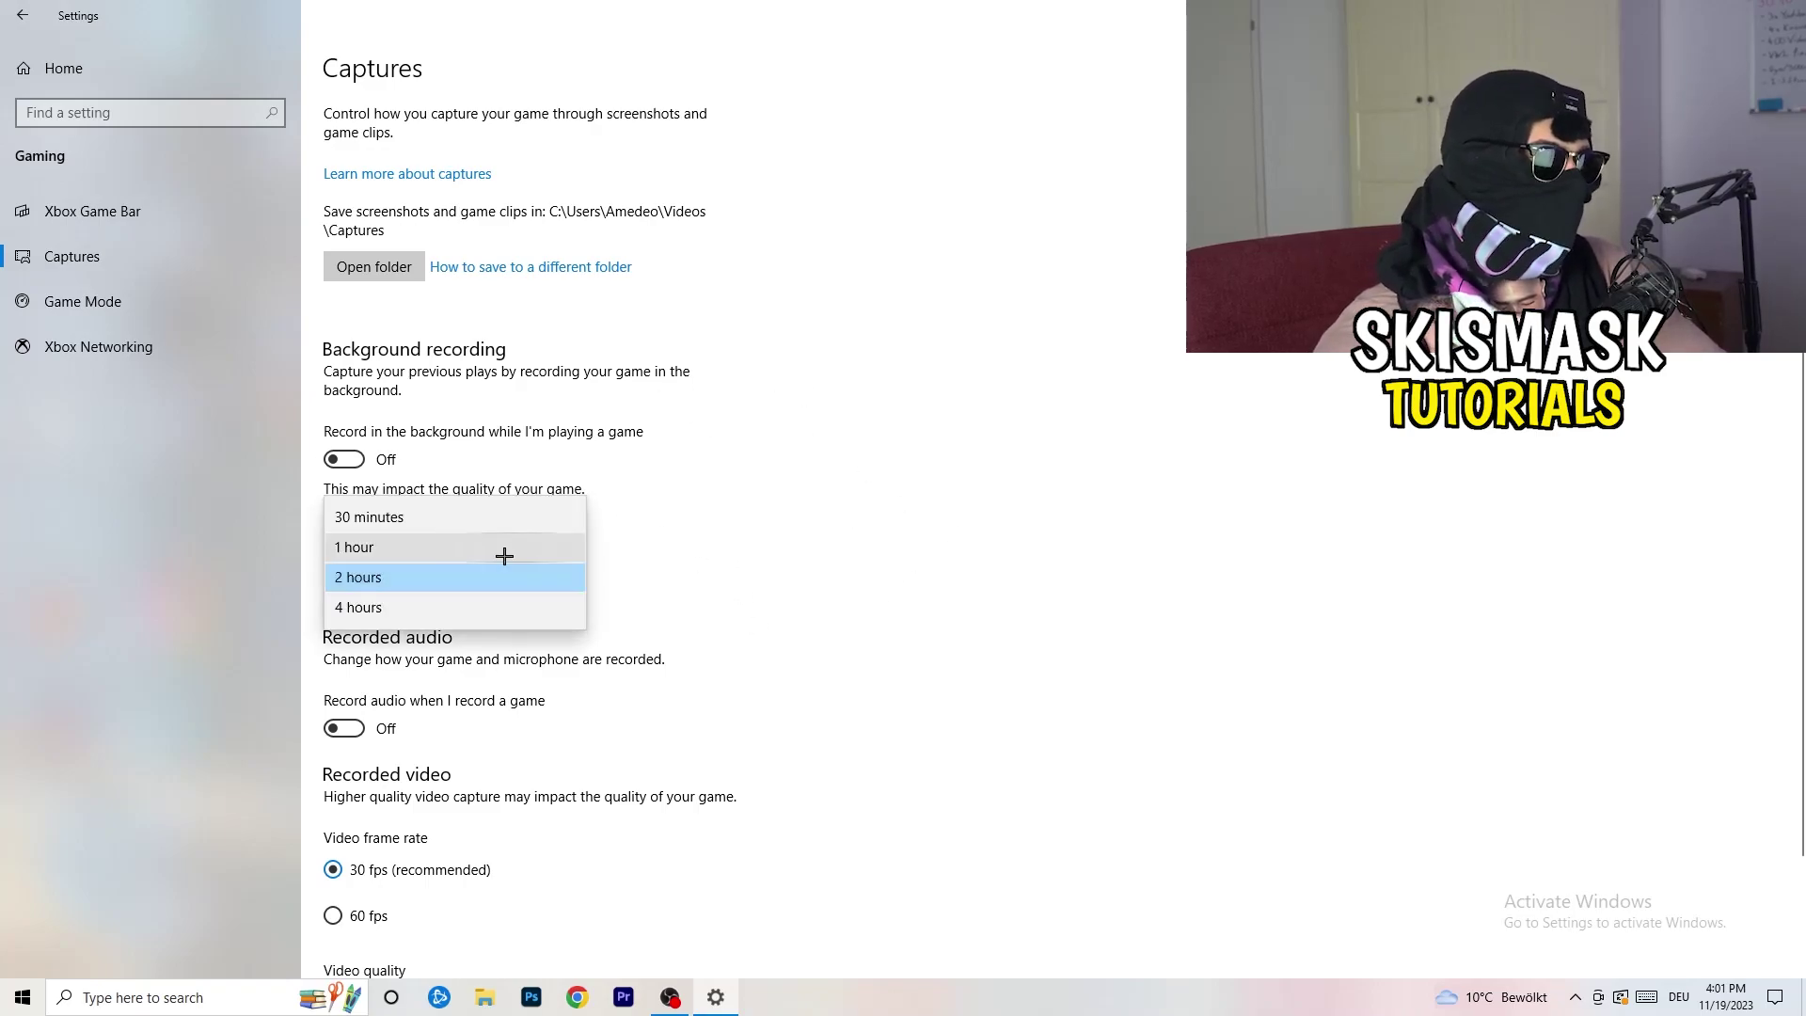
{"action": "left_click", "coordinate": [1155, 469]}
{"action": "scroll", "coordinate": [846, 714], "scroll_direction": "down", "scroll_amount": 2}
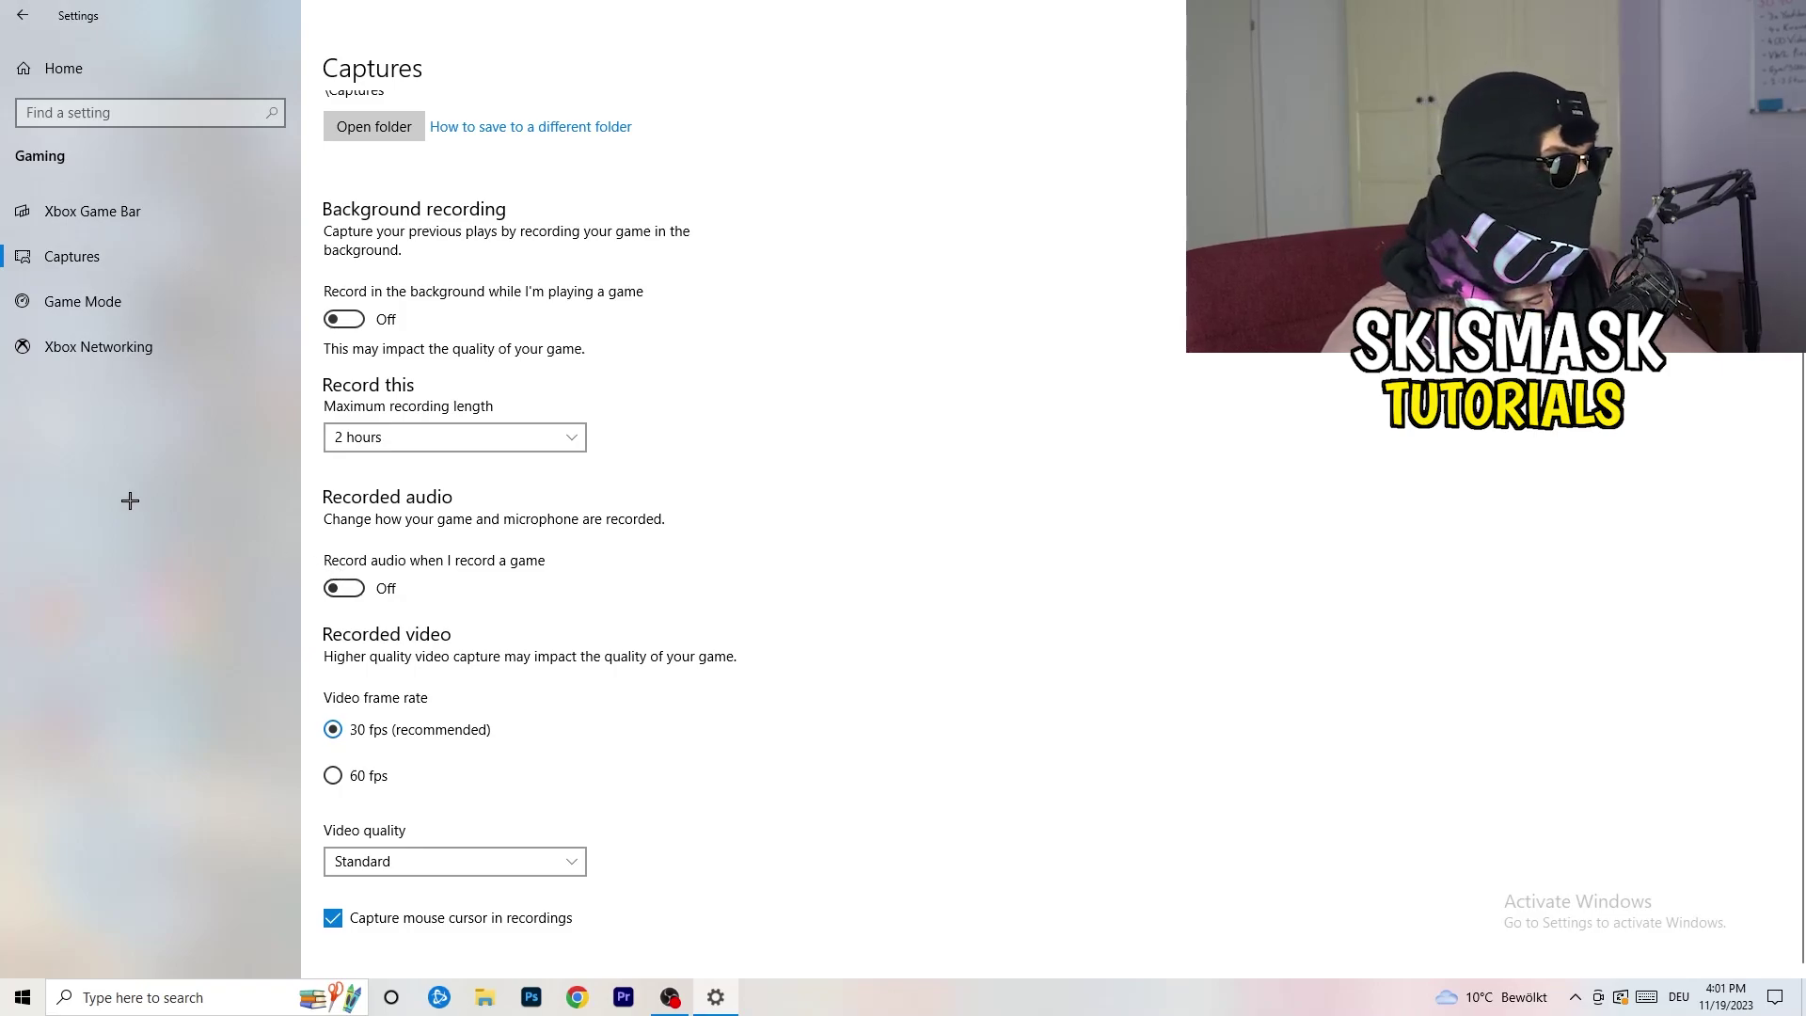
Check the Game Mode setting and close Settings.
{"action": "left_click", "coordinate": [129, 299]}
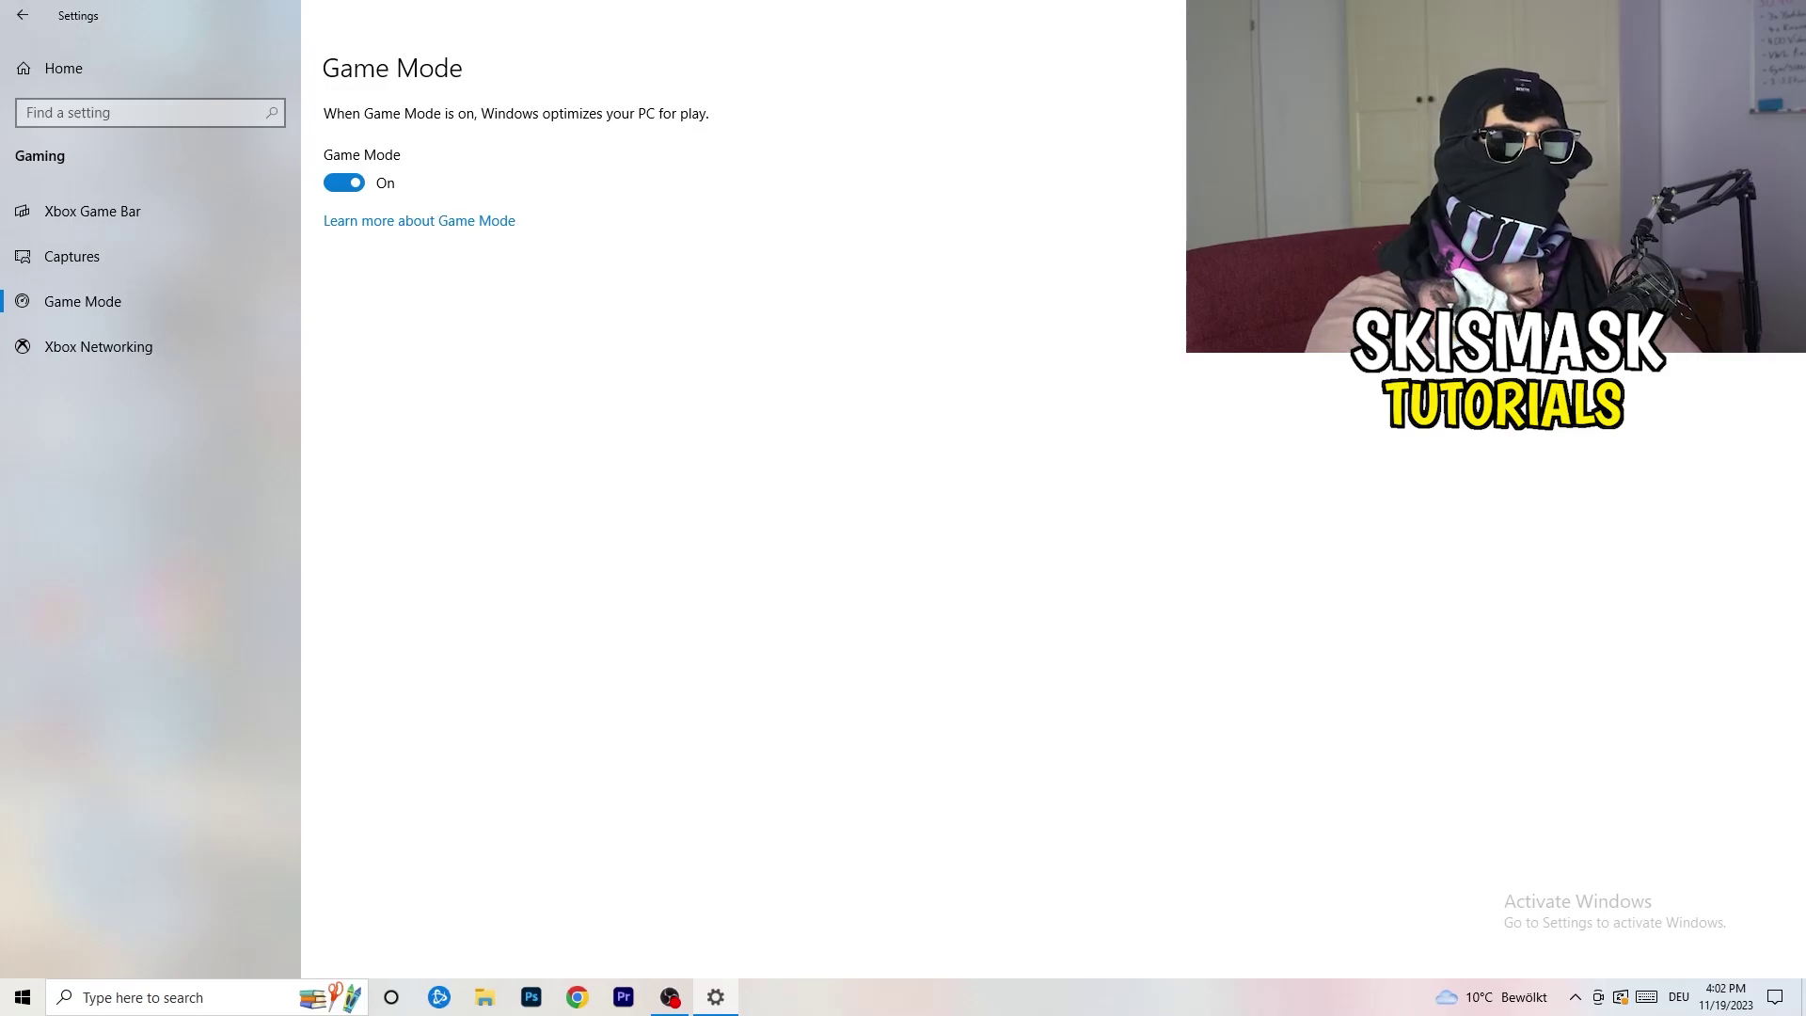
{"action": "left_click", "coordinate": [1782, 14]}
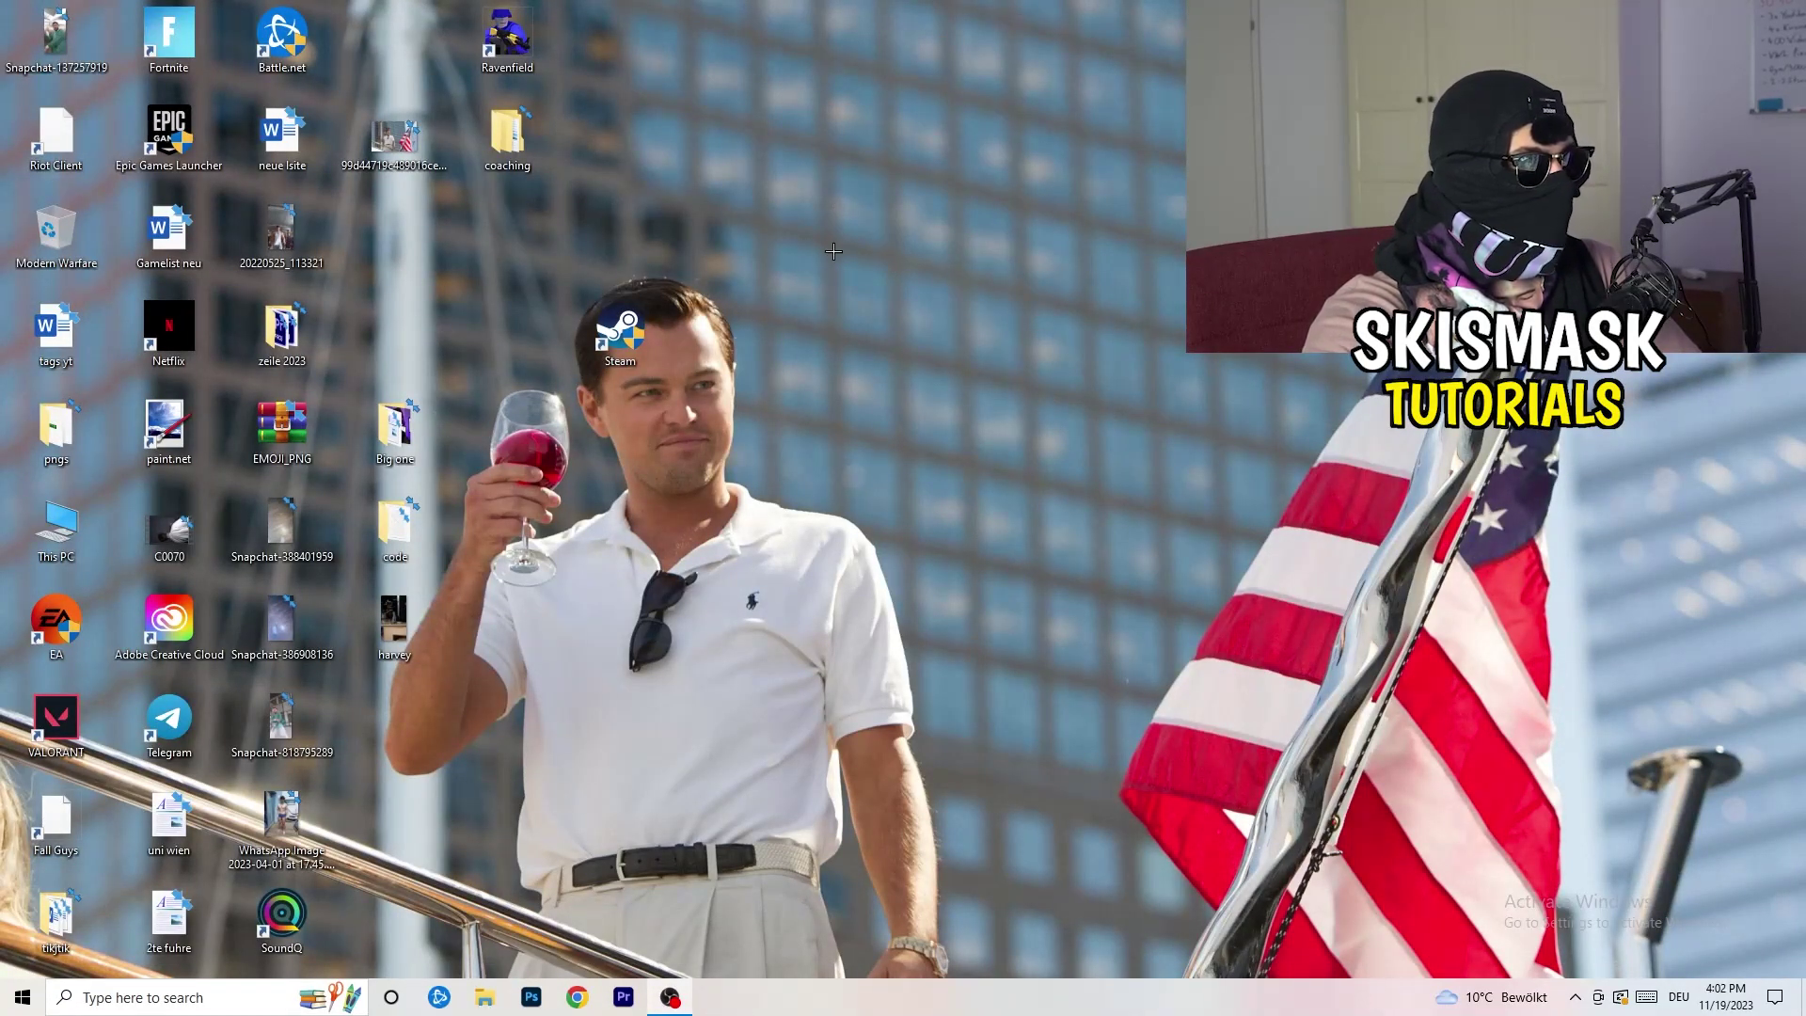
Open Task Manager from the desktop and maximize its window.
{"action": "left_click_drag", "start_coordinate": [877, 990], "coordinate": [630, 884]}
{"action": "right_click", "coordinate": [876, 1000]}
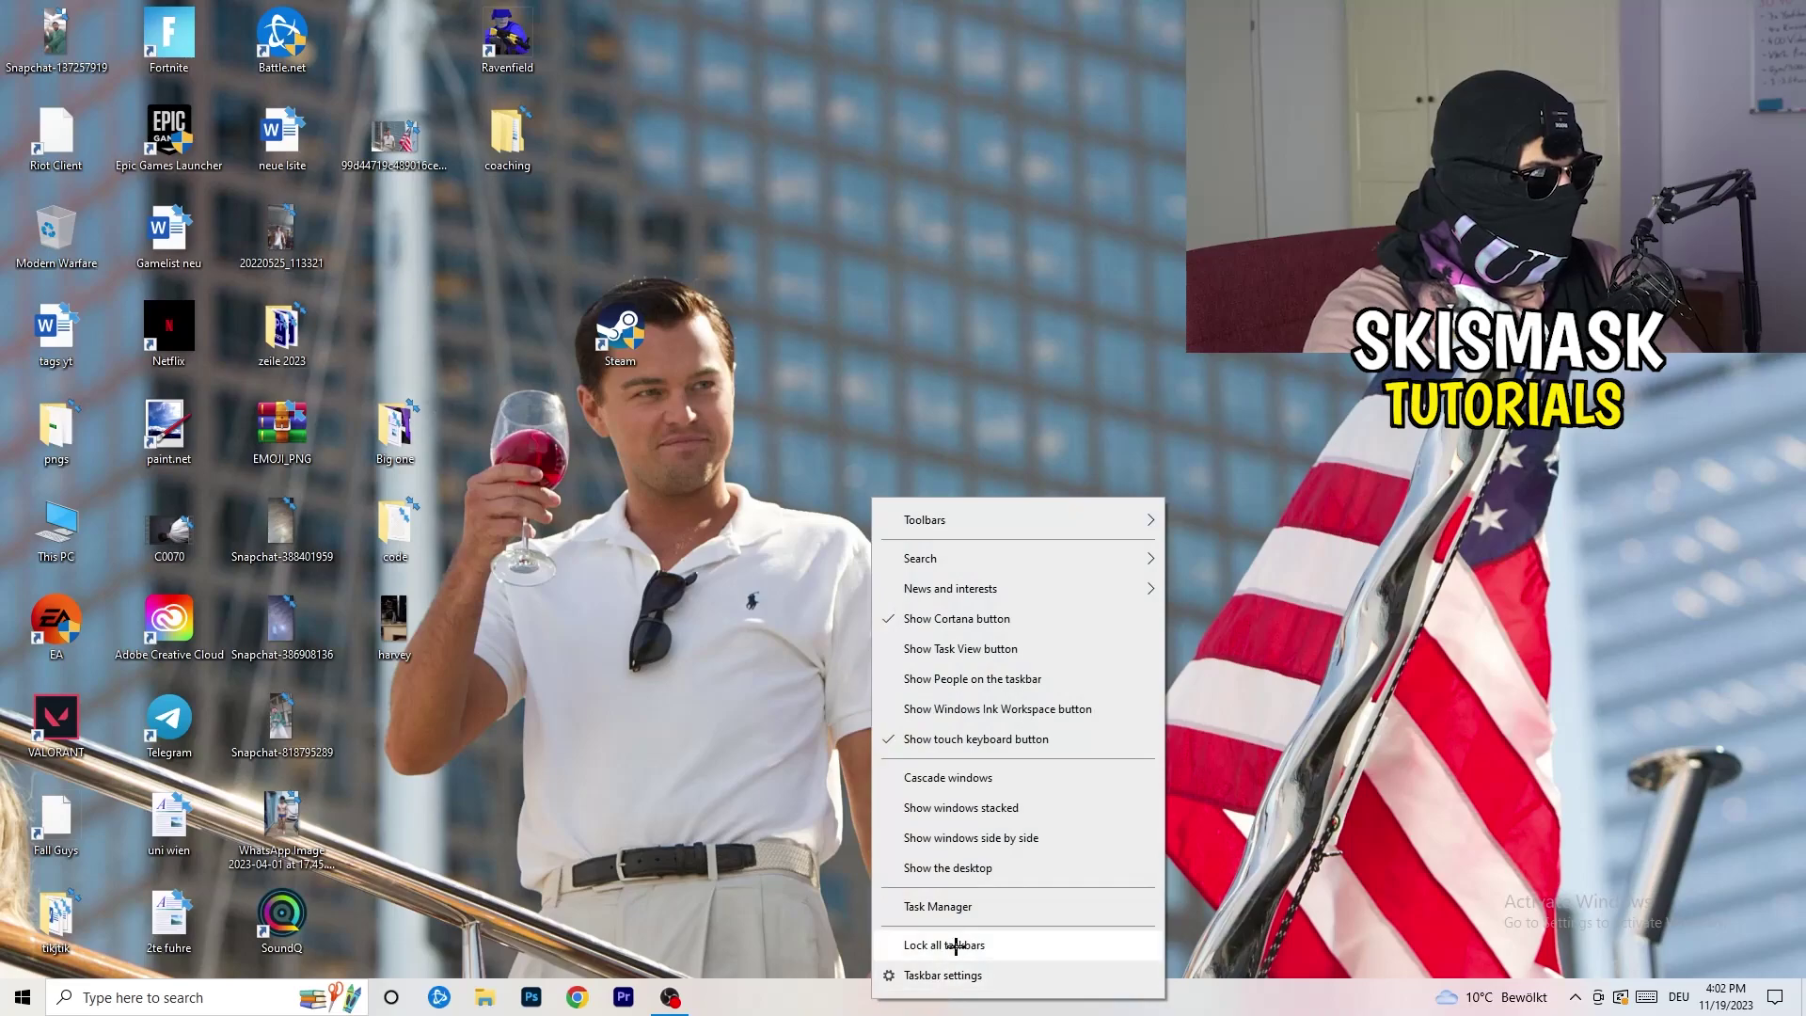
{"action": "left_click", "coordinate": [971, 907]}
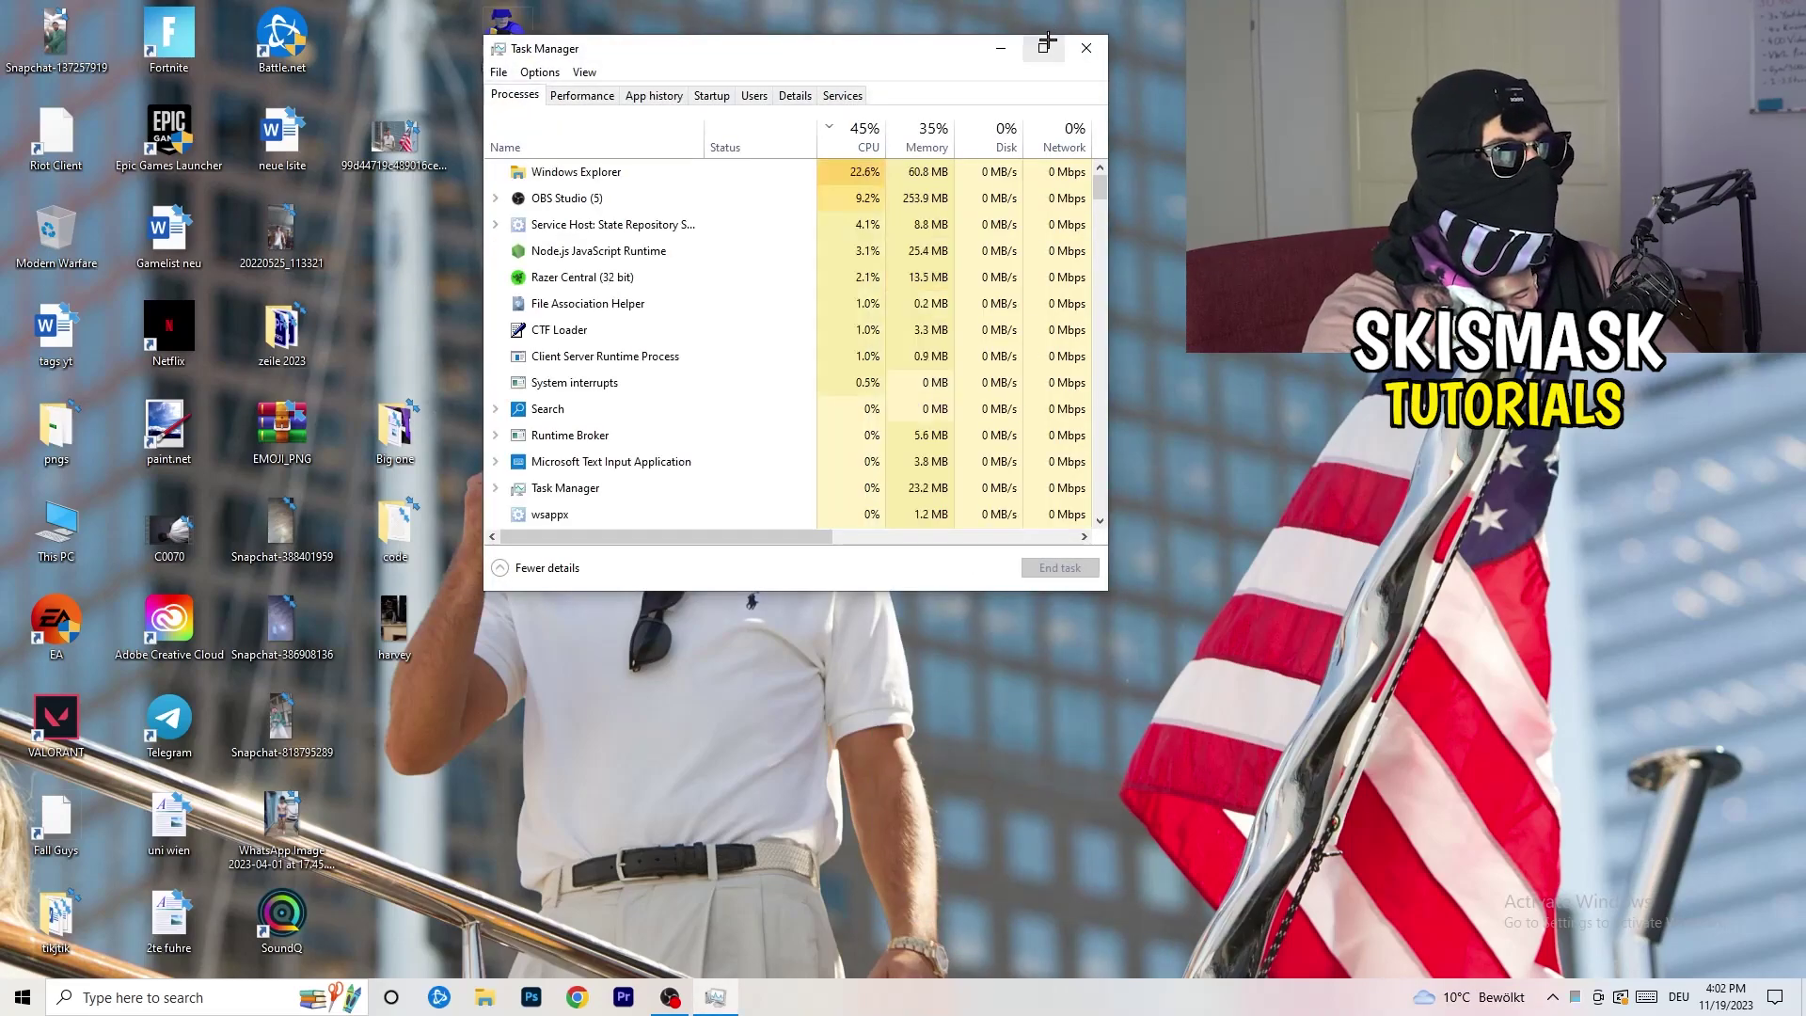
{"action": "left_click", "coordinate": [1042, 46]}
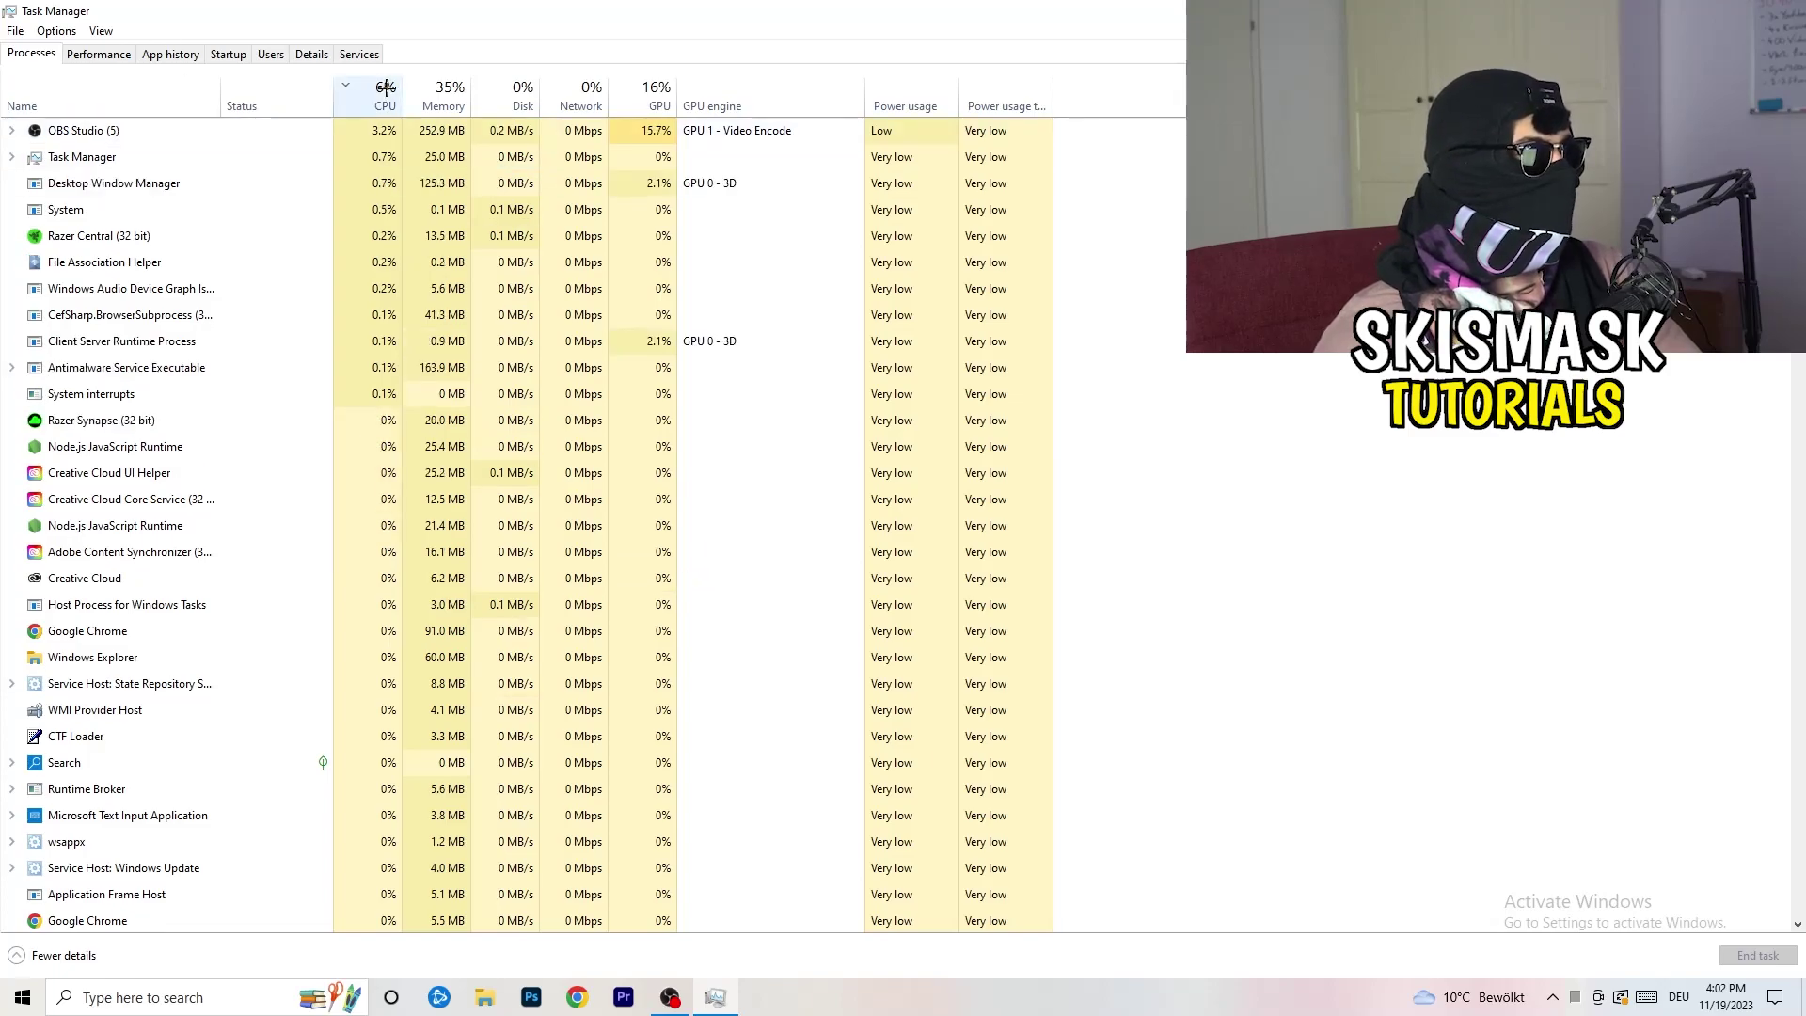
Sort the running processes by GPU usage, view the actions available for OBS Studio, and sort by CPU usage.
{"action": "left_click", "coordinate": [656, 94]}
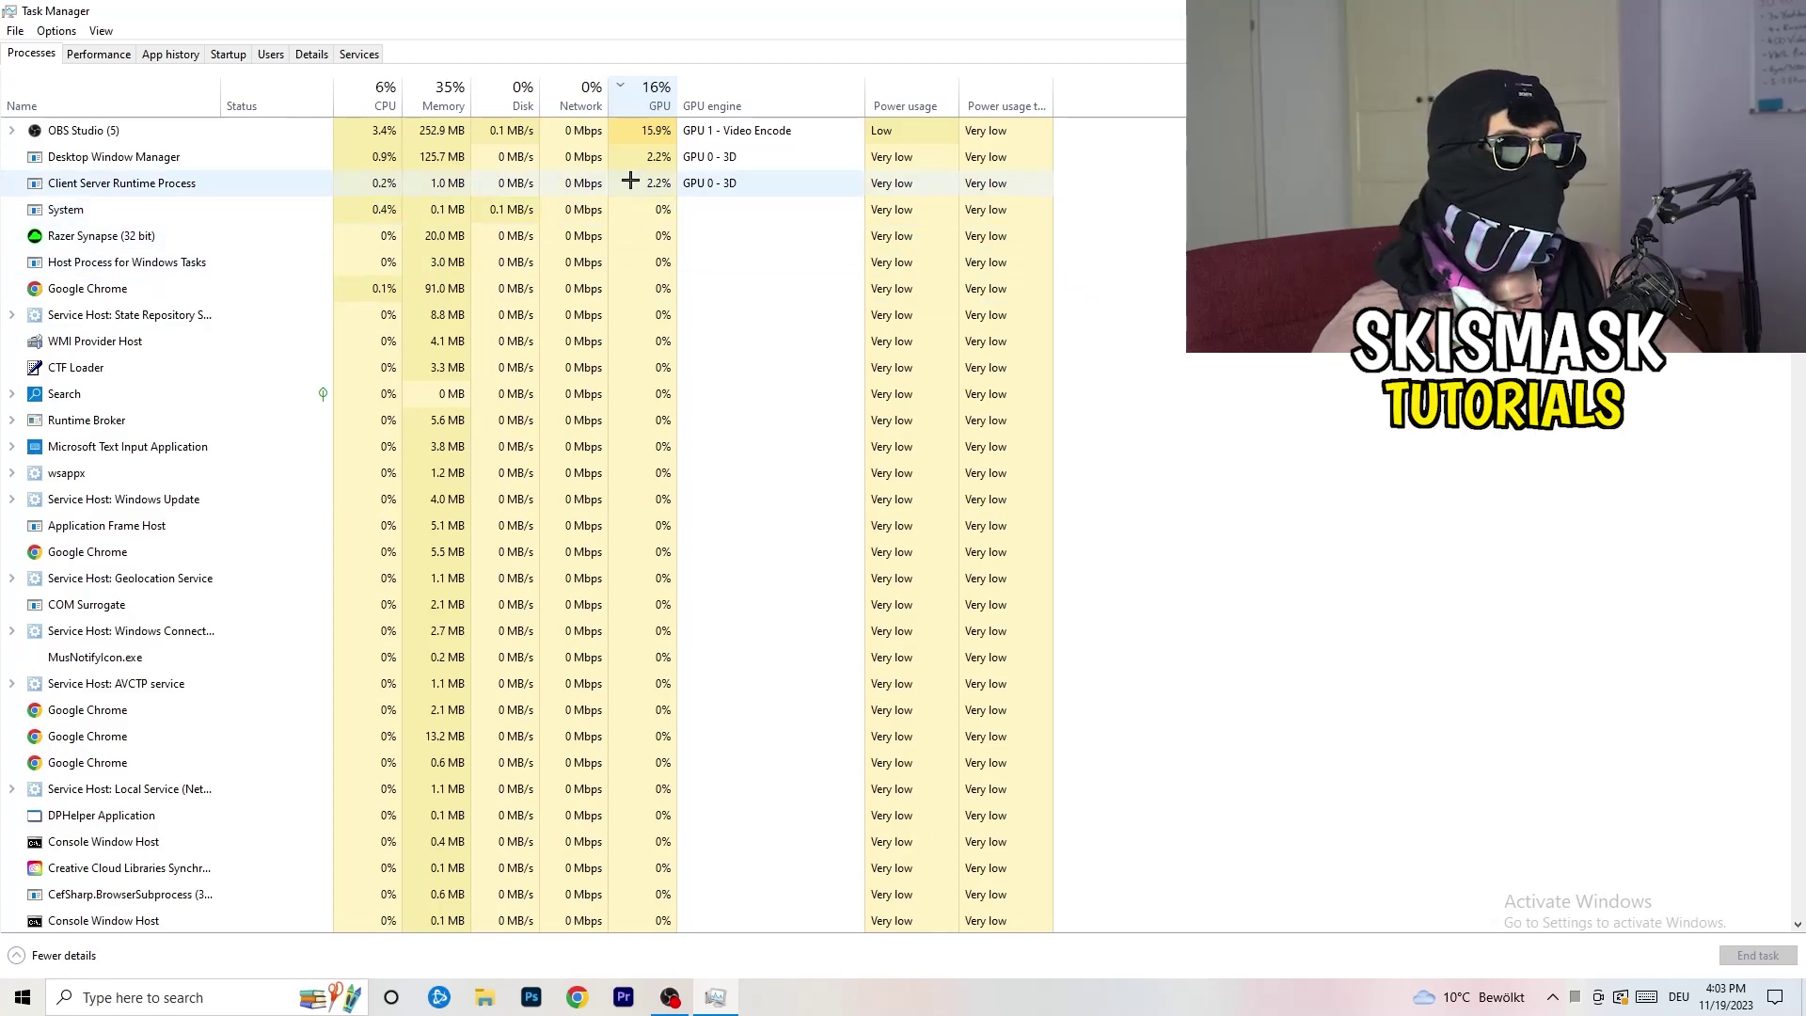
{"action": "right_click", "coordinate": [656, 133]}
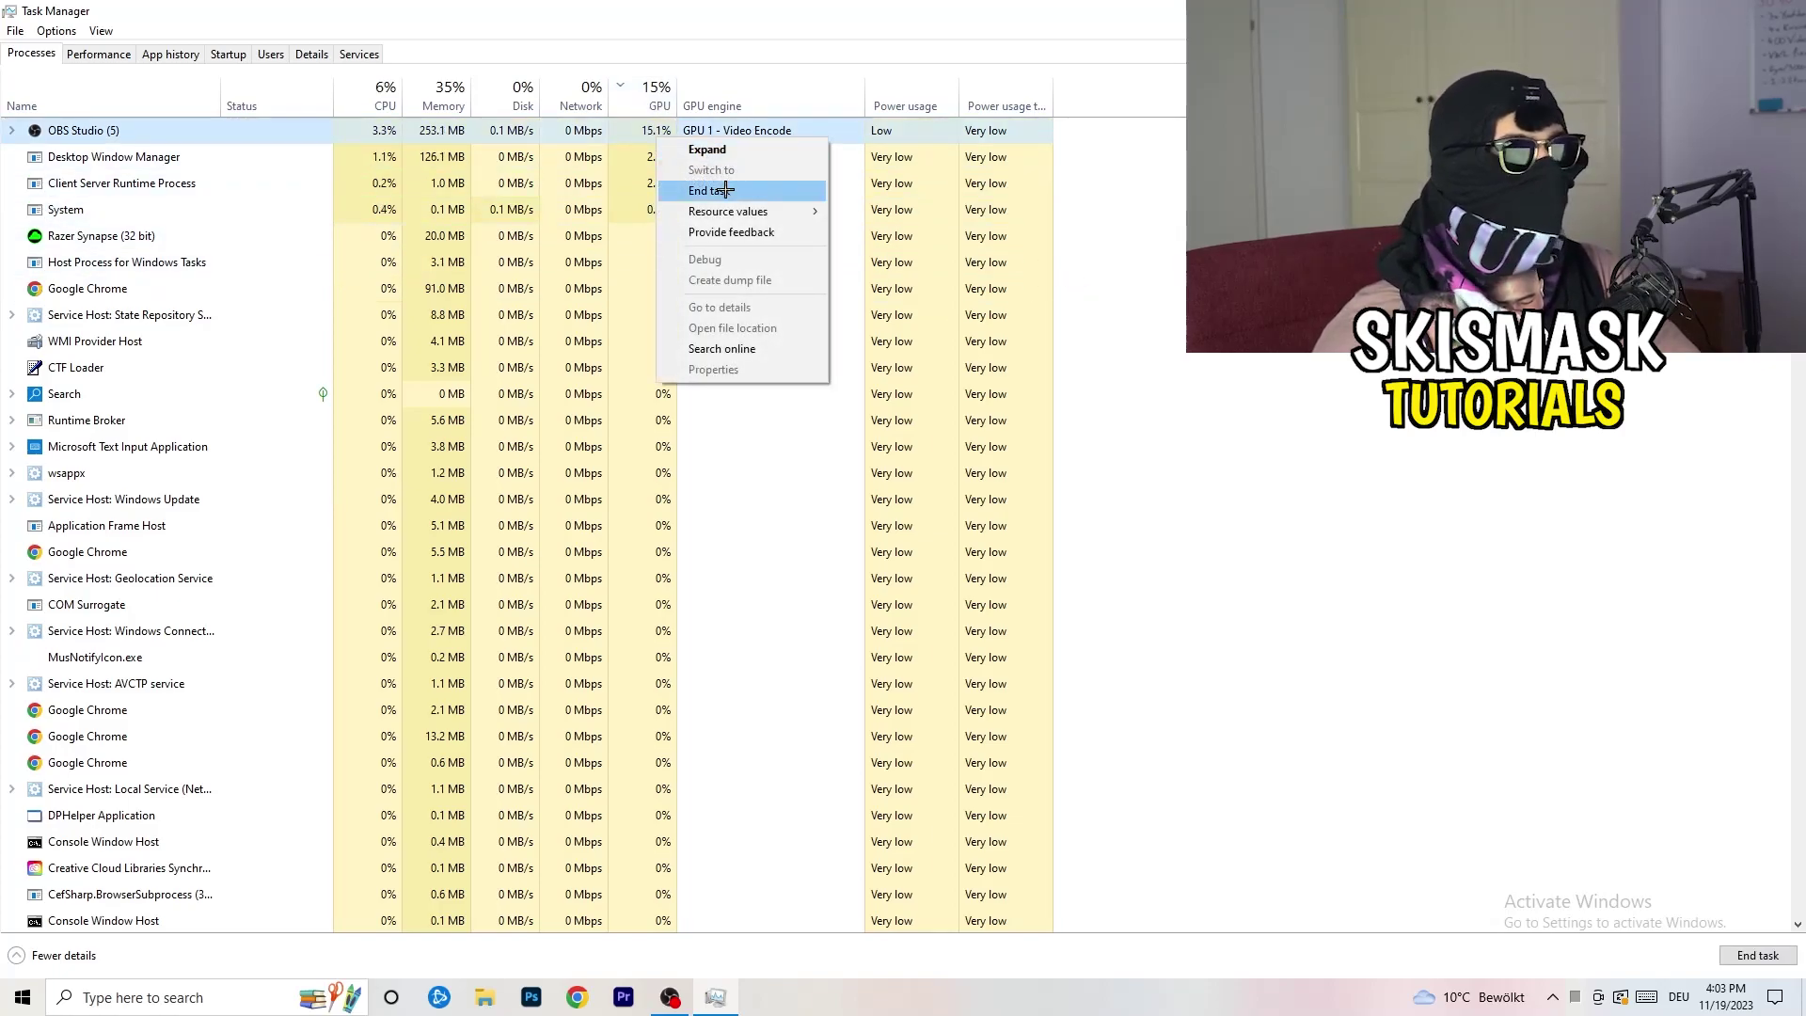
{"action": "left_click", "coordinate": [1176, 229]}
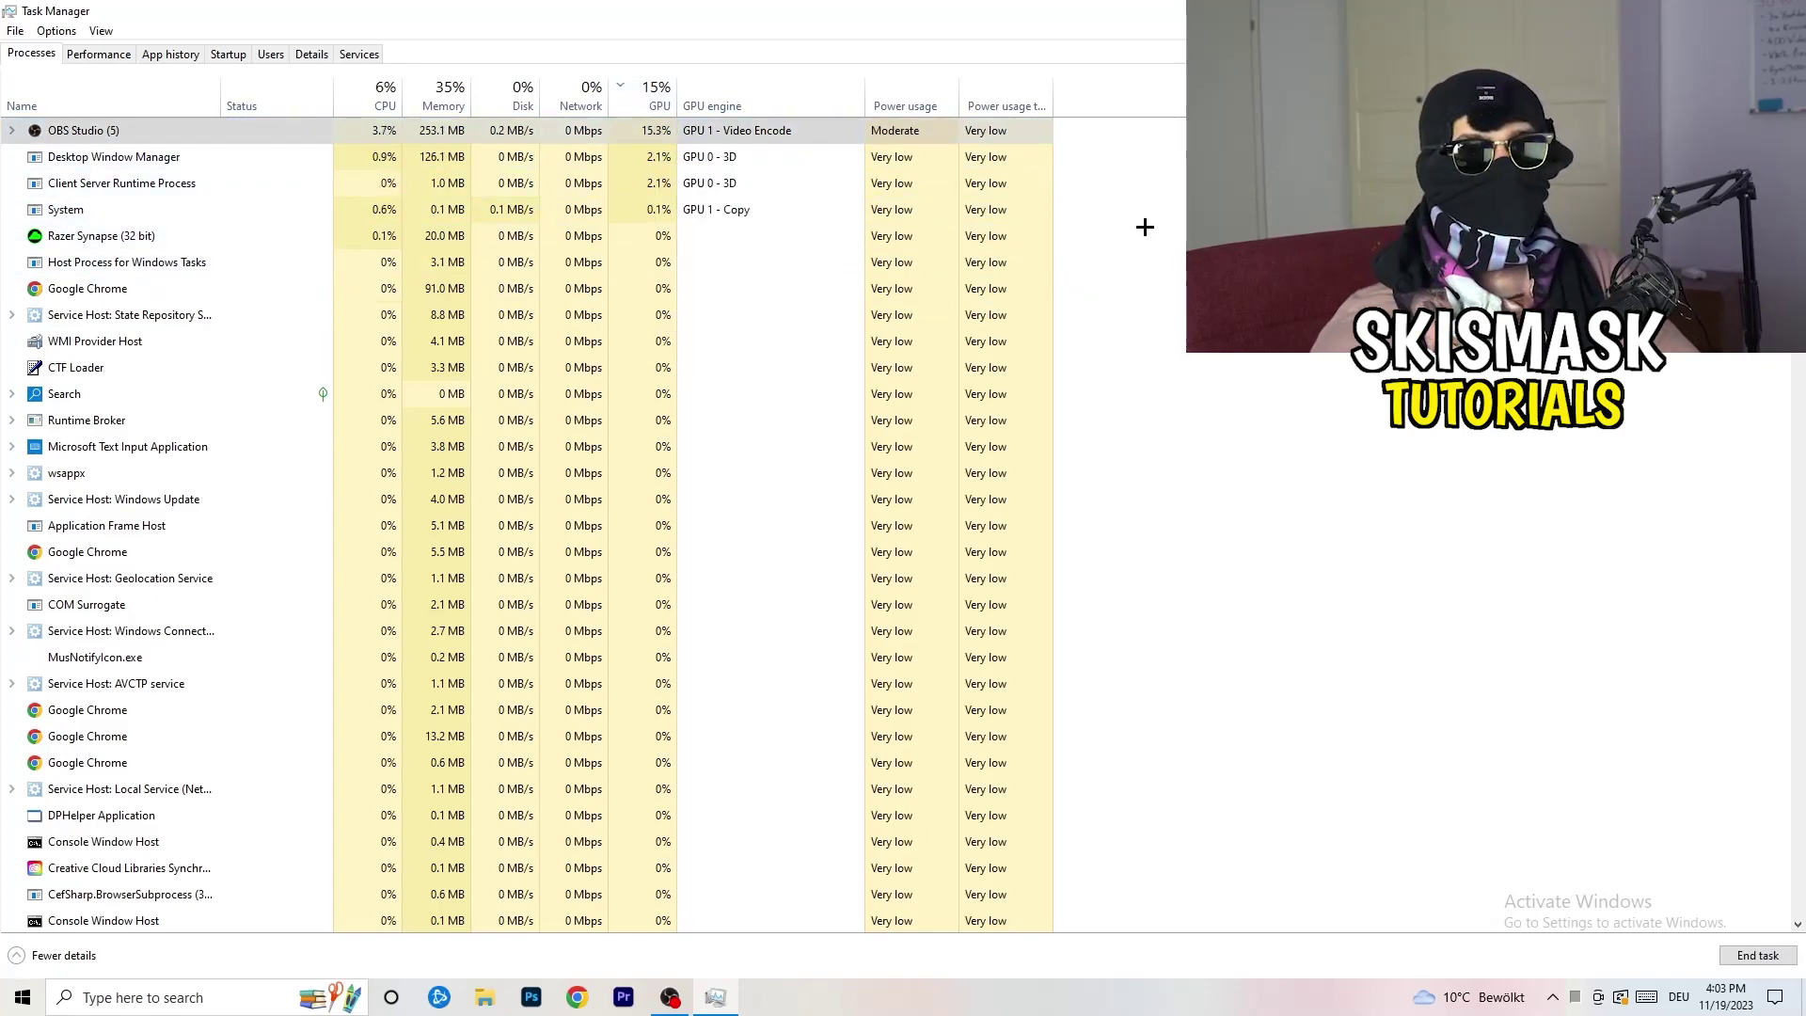
{"action": "left_click", "coordinate": [393, 87]}
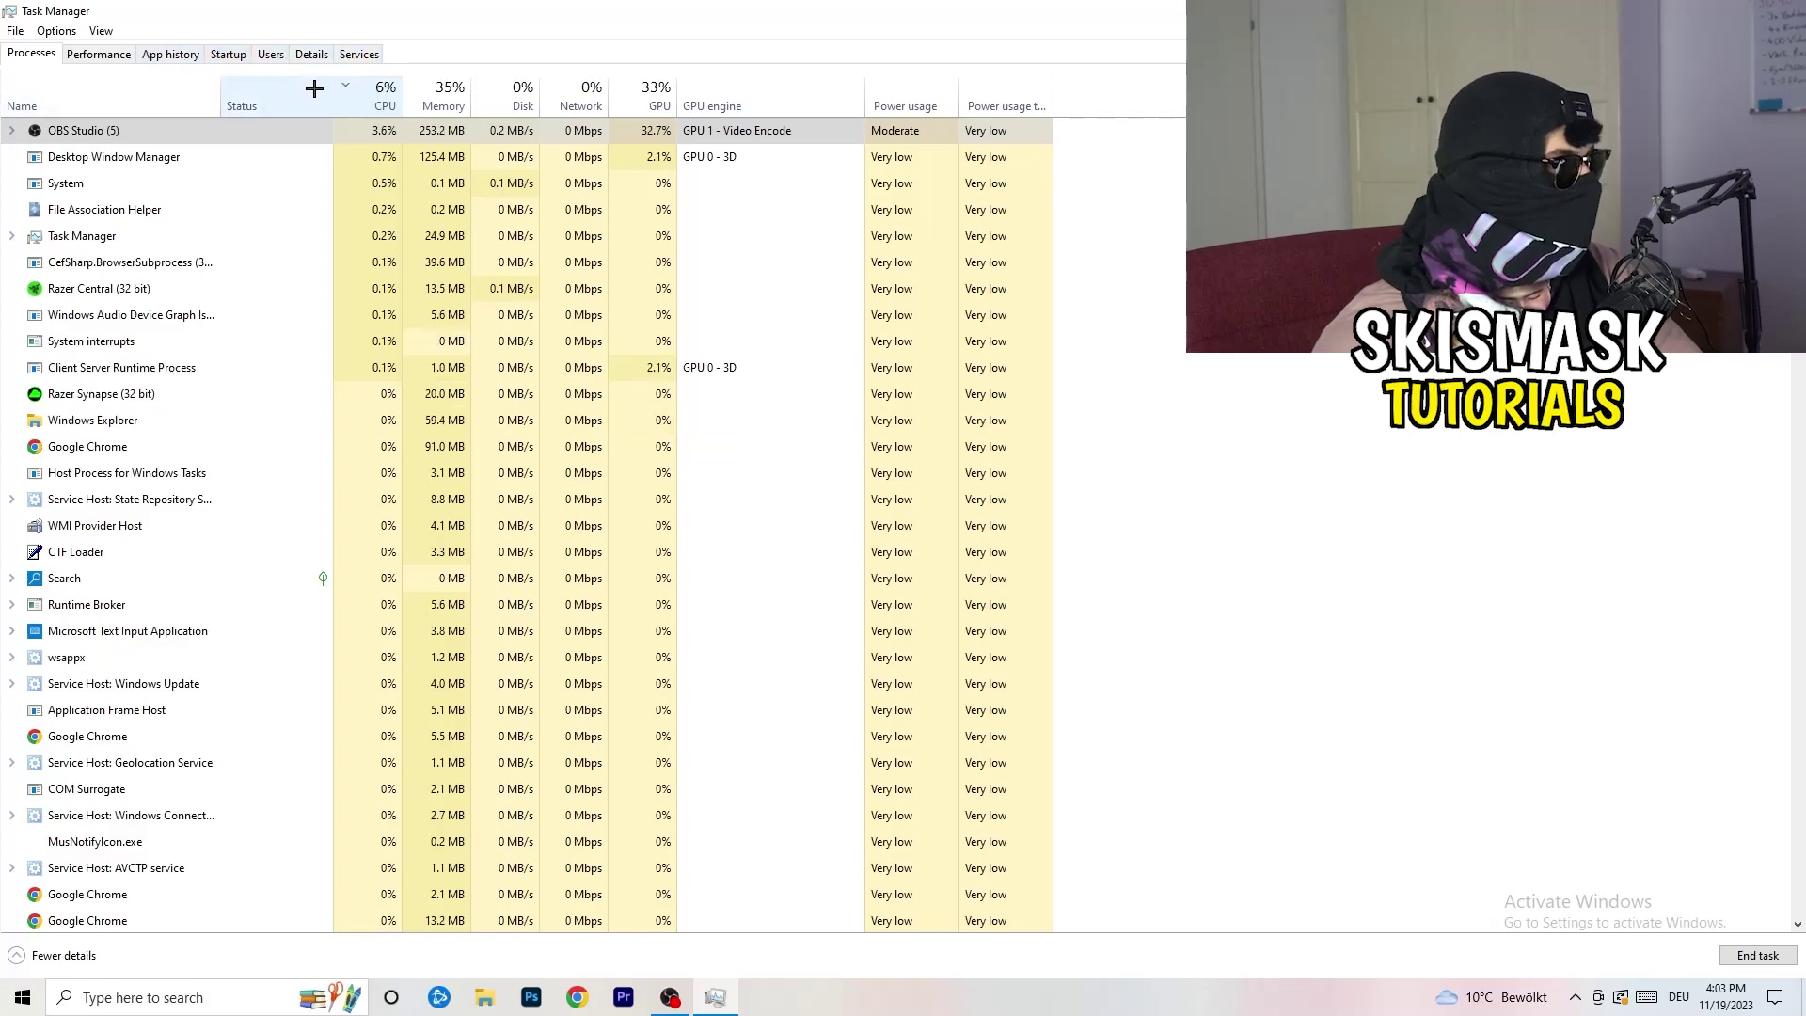
View the priority options for a Creative Cloud UI Helper process in the detailed process list.
{"action": "left_click", "coordinate": [311, 53]}
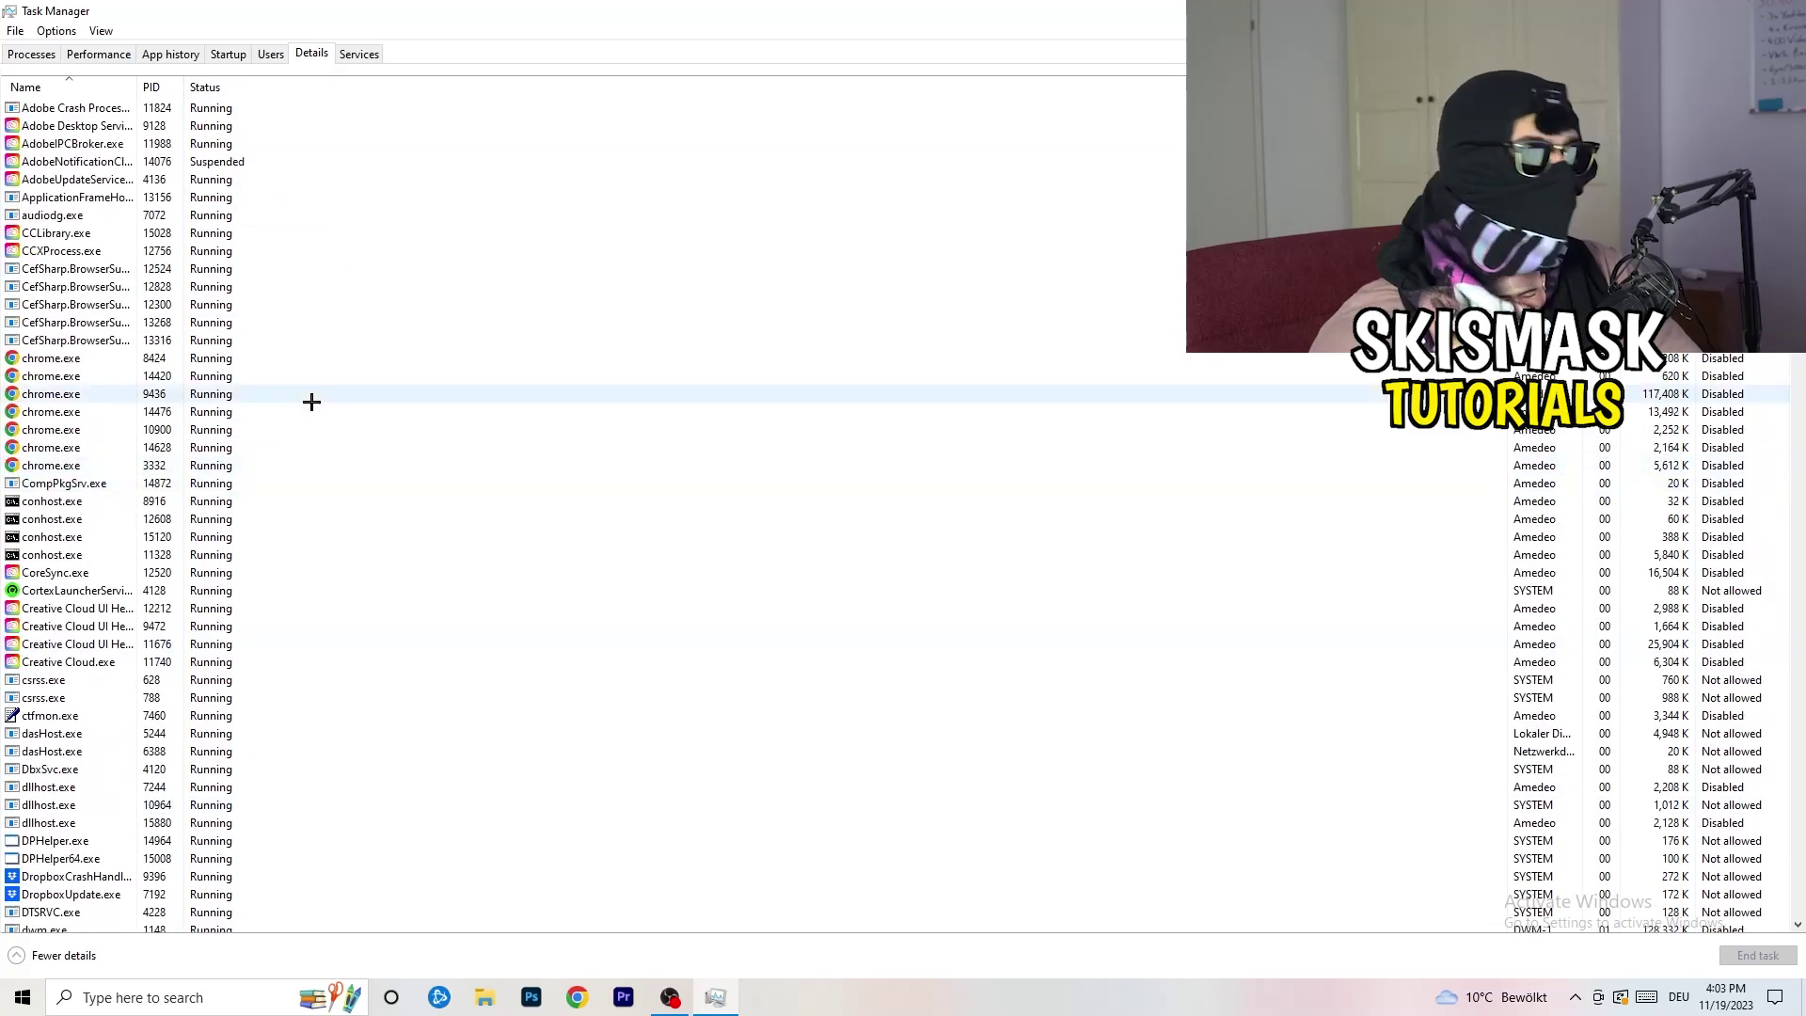
{"action": "scroll", "coordinate": [311, 402], "scroll_direction": "down", "scroll_amount": 3}
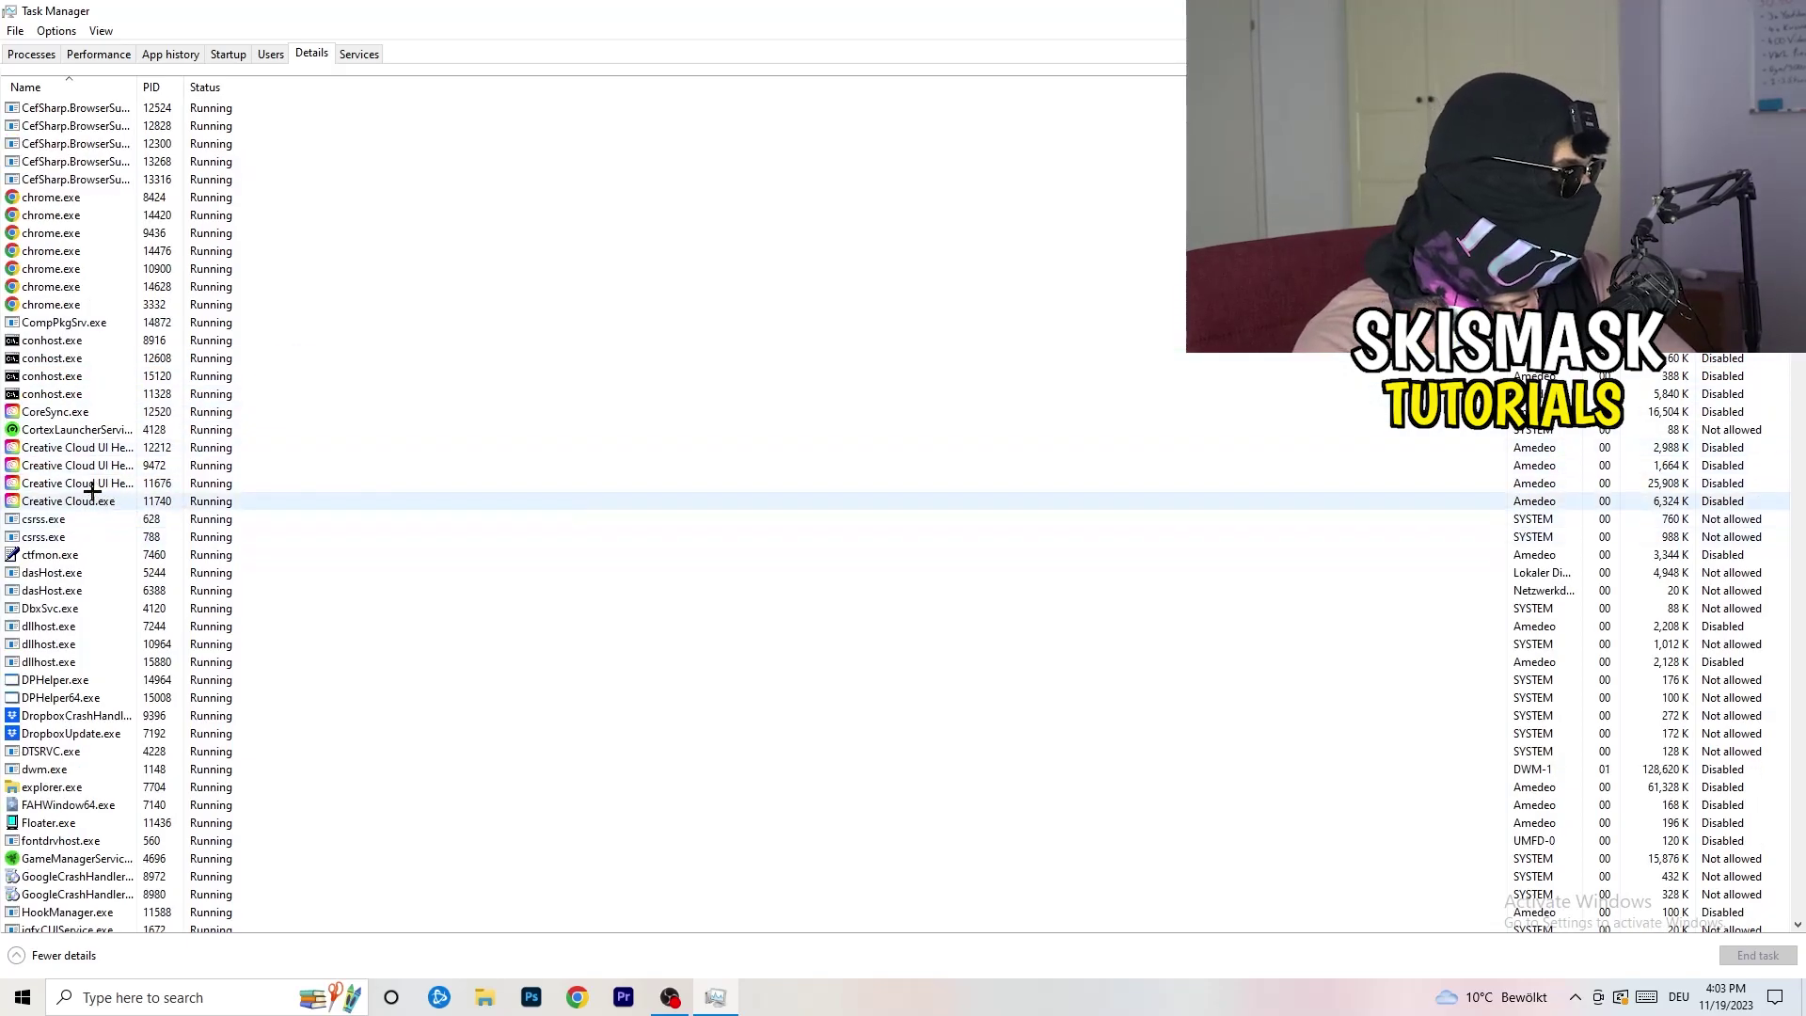
{"action": "right_click", "coordinate": [75, 483]}
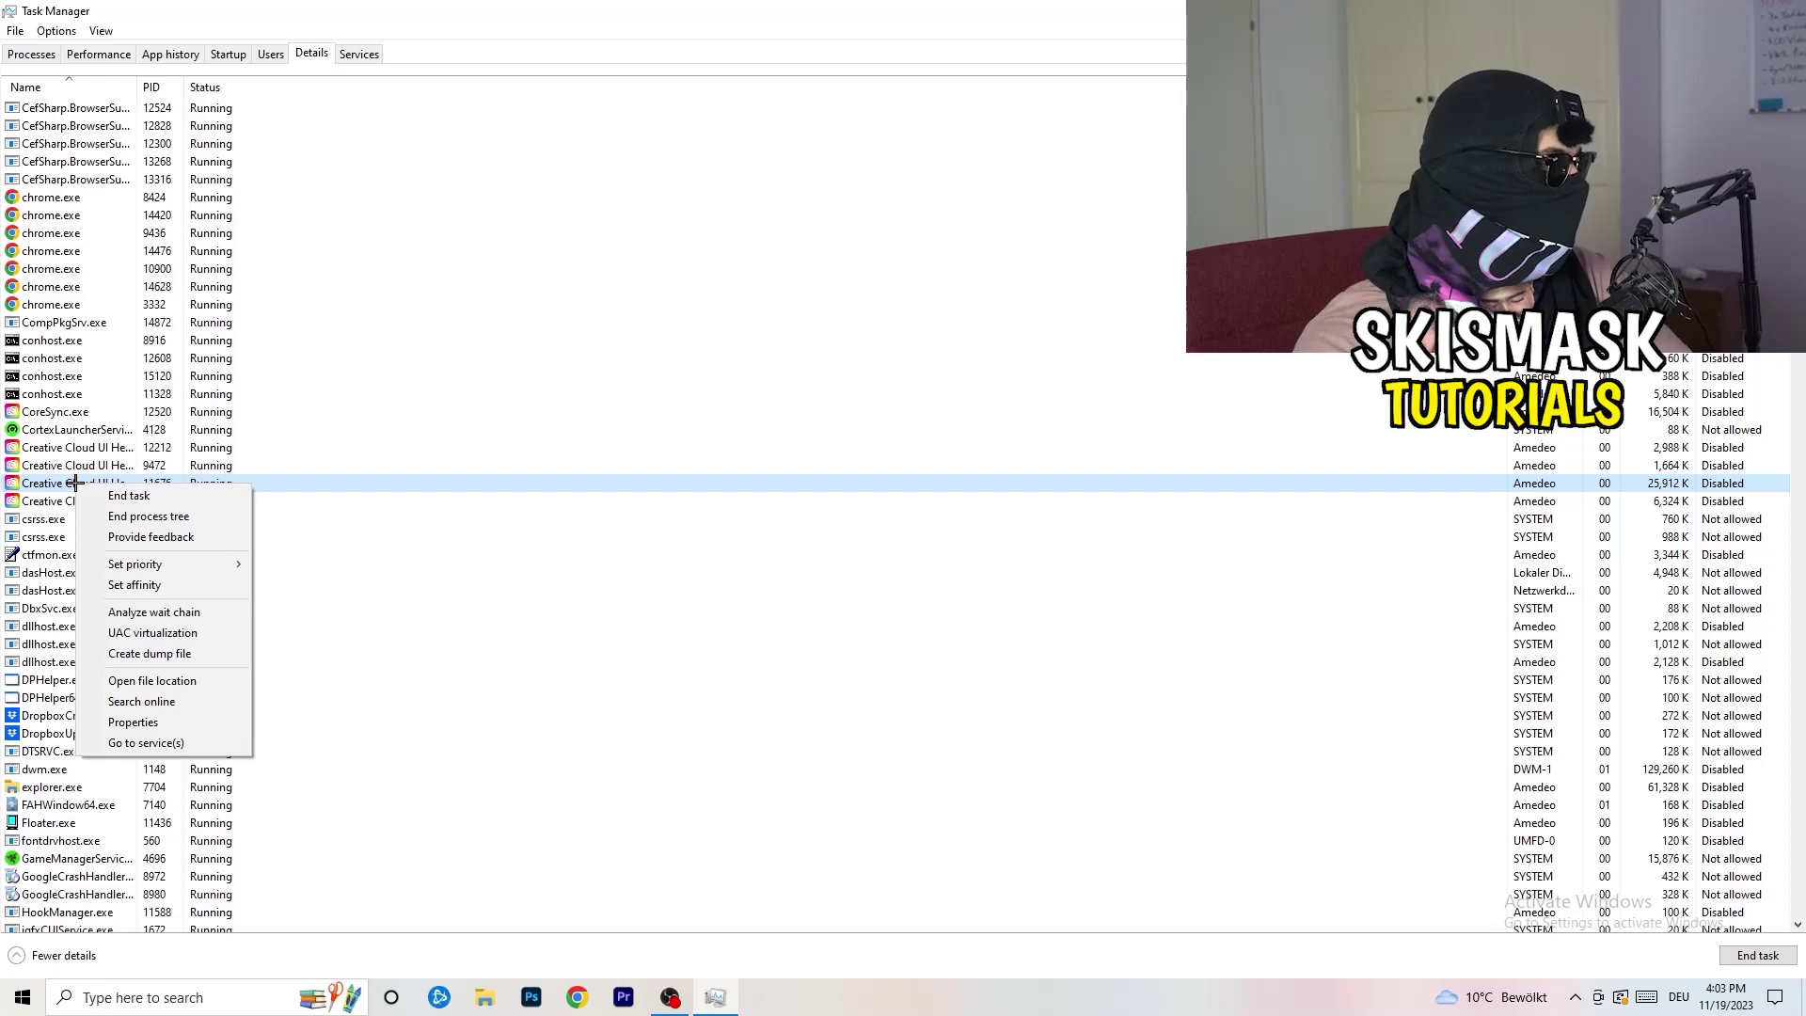
{"action": "mouse_move", "coordinate": [153, 565]}
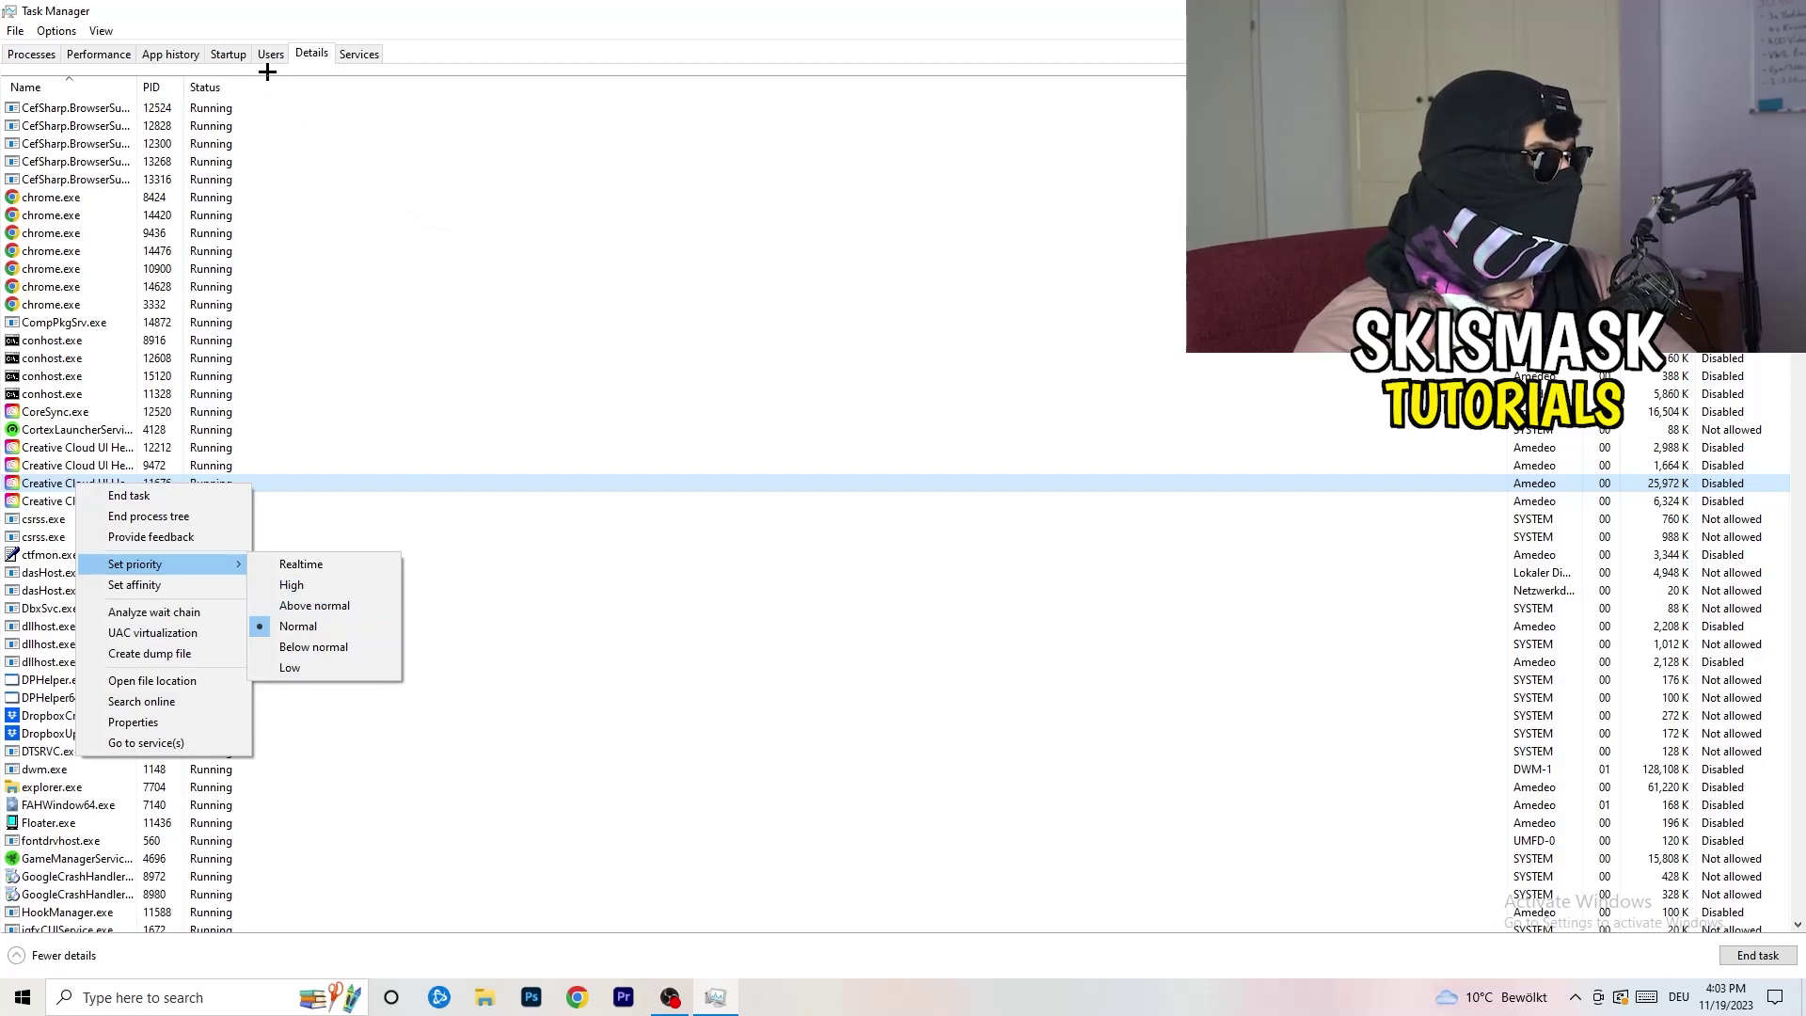
Review the startup programs and the actions available for DT_Startup, and close Task Manager.
{"action": "left_click", "coordinate": [235, 57]}
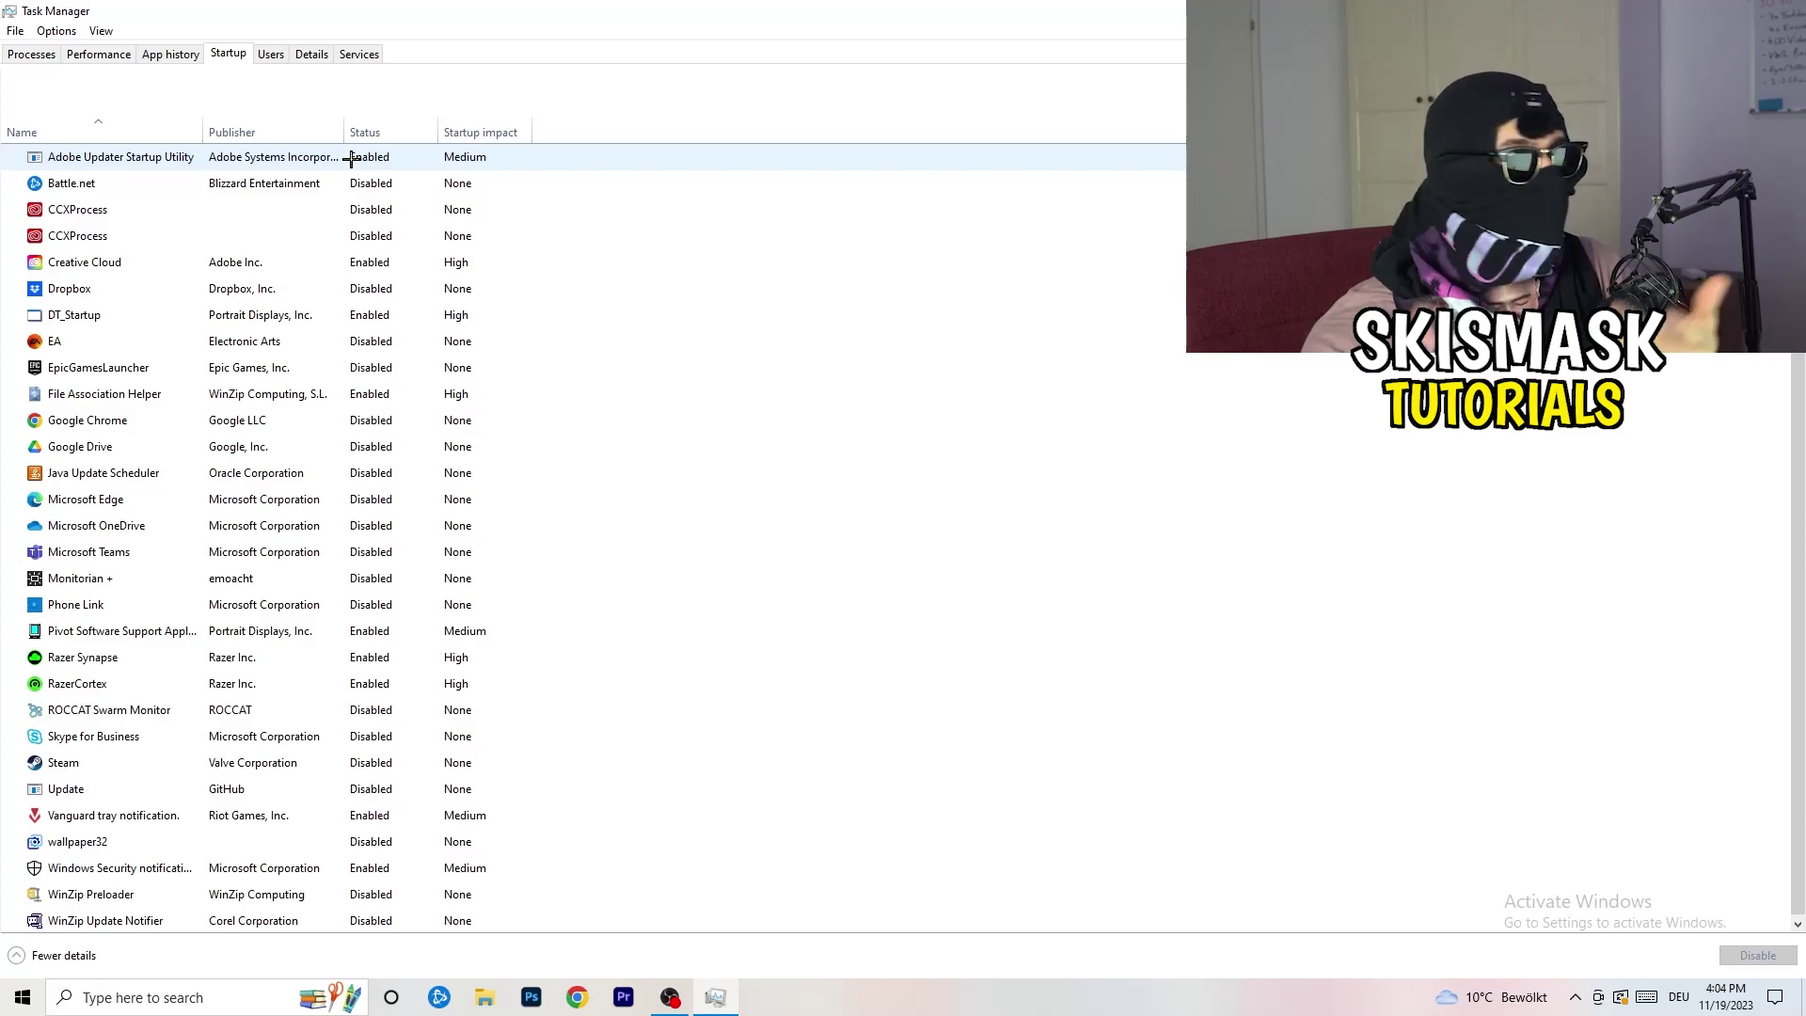
{"action": "right_click", "coordinate": [411, 307]}
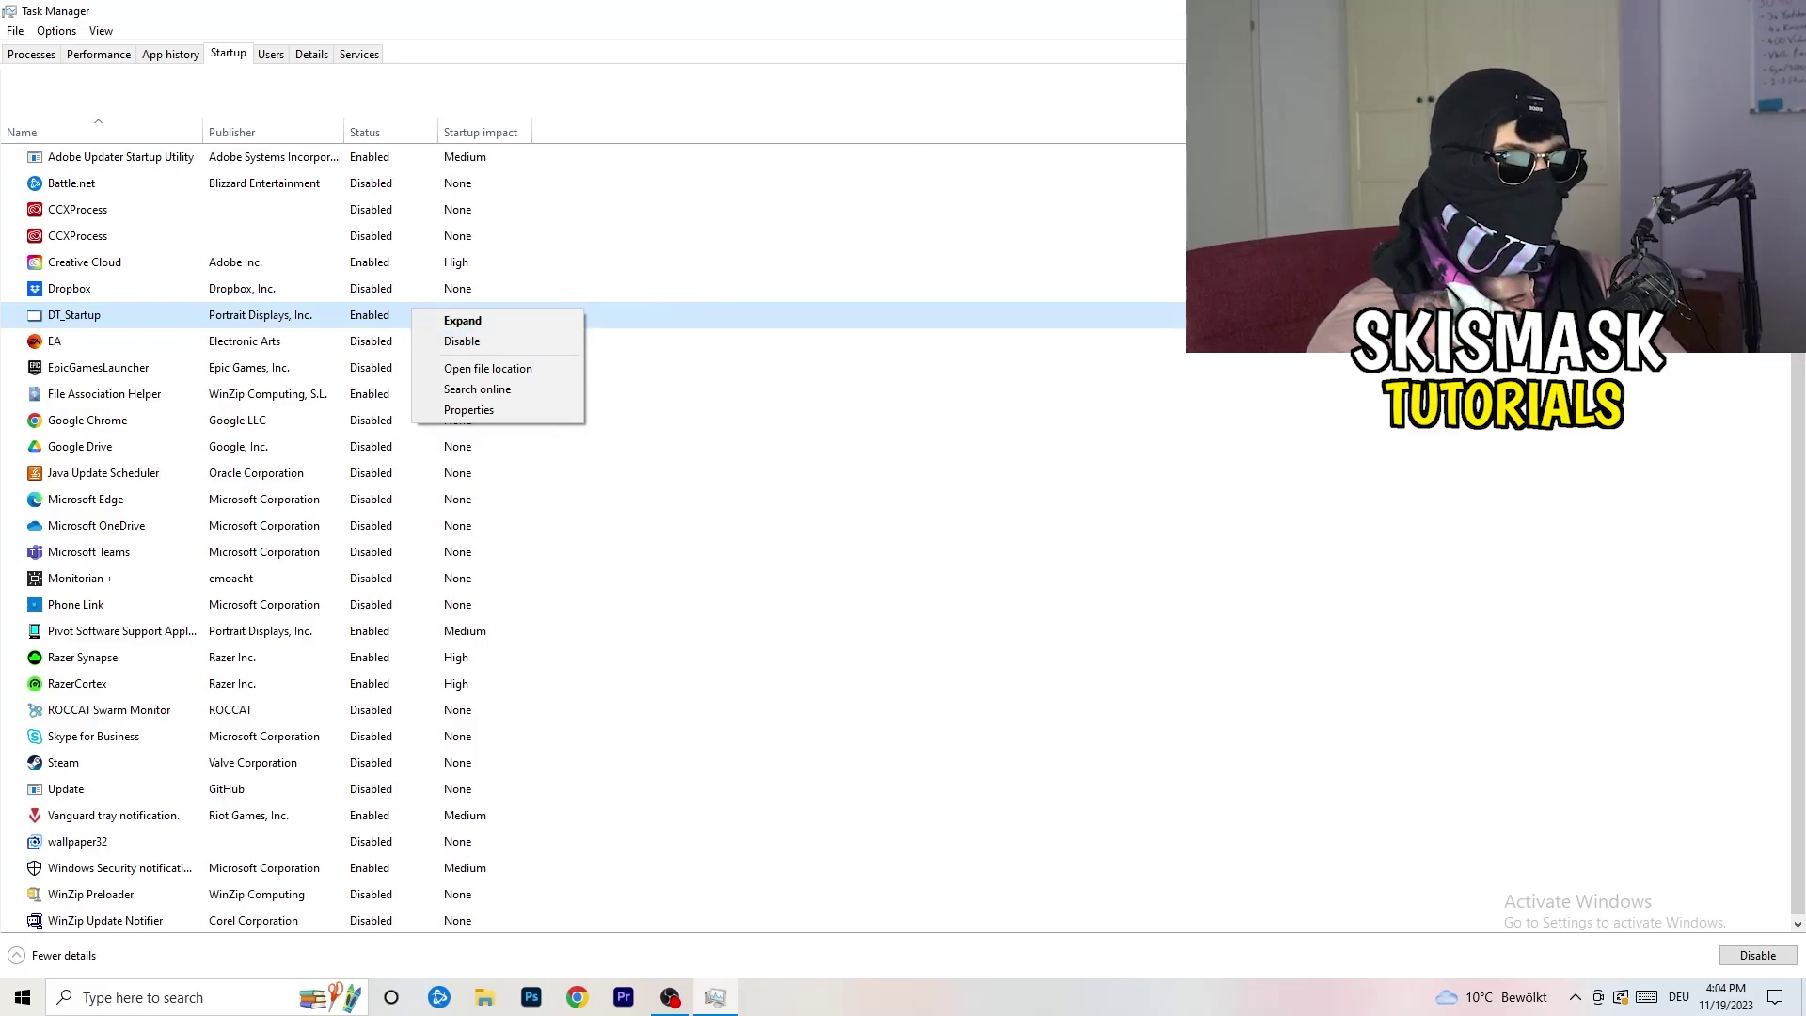
{"action": "key", "text": "Escape"}
{"action": "key", "text": "alt+F4"}
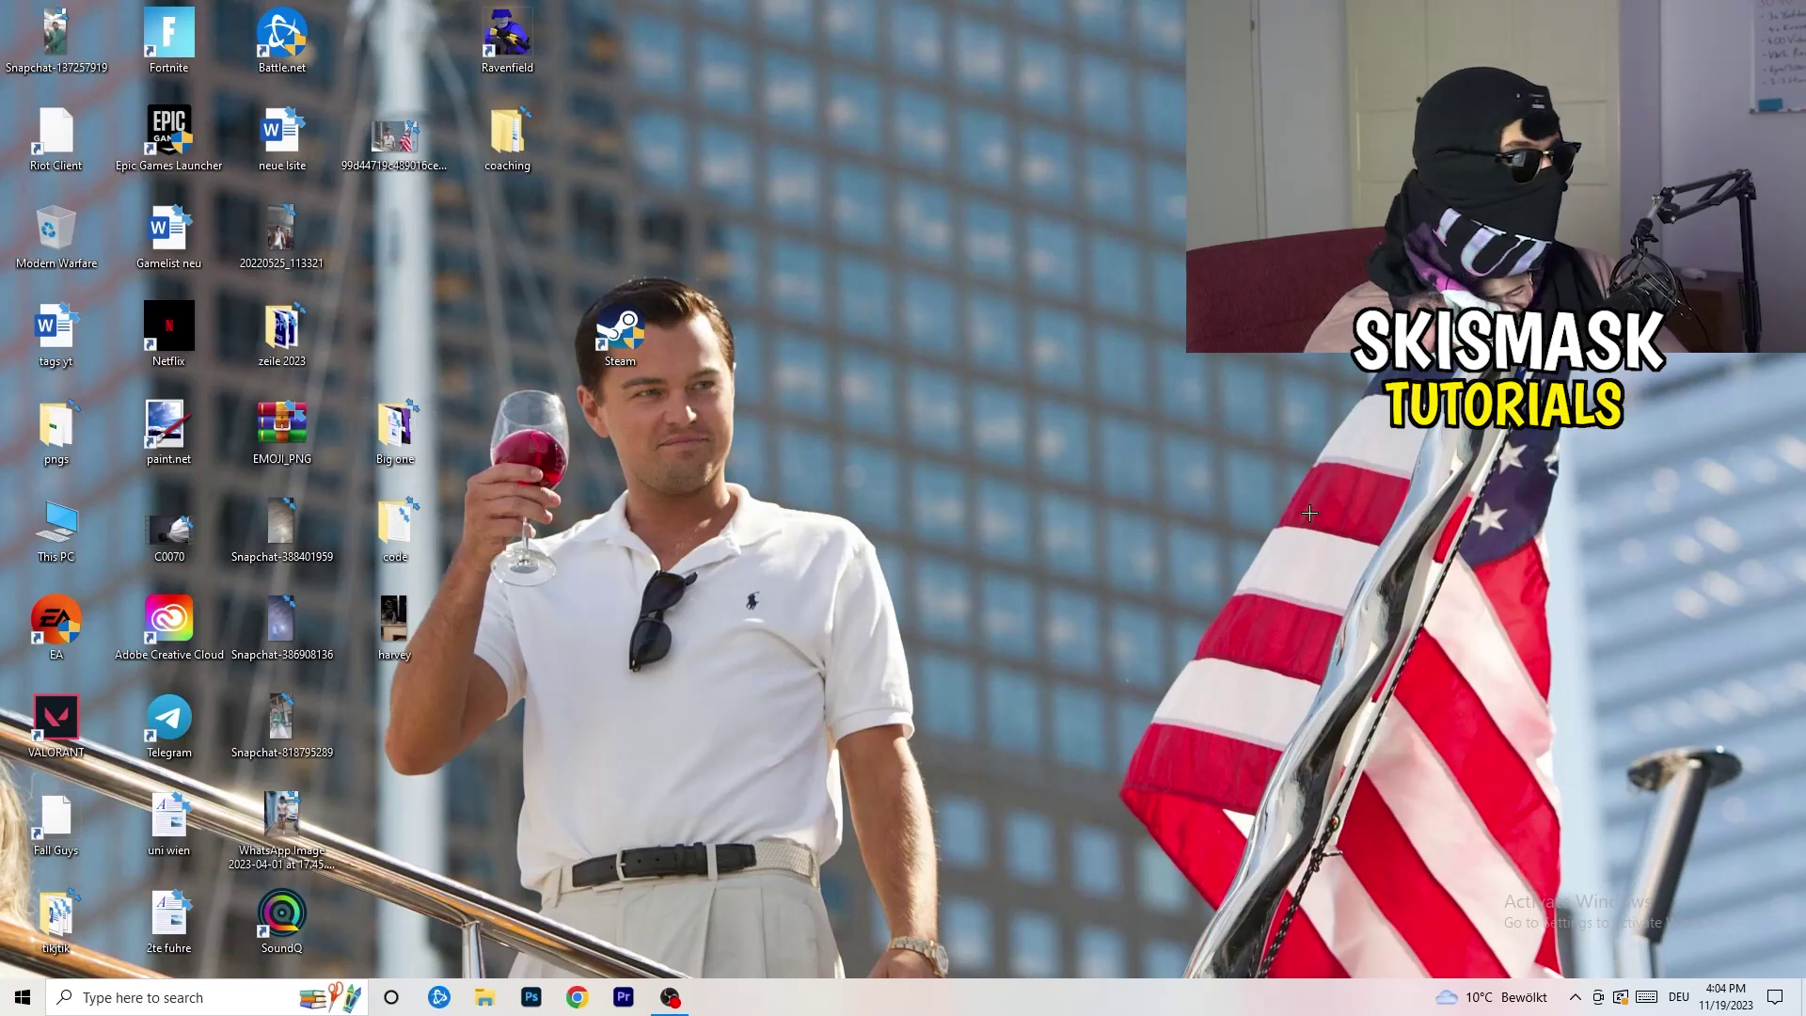
Open the system Display settings and review the scaling choices, resolution and multiple-display options.
{"action": "left_click", "coordinate": [9, 1006]}
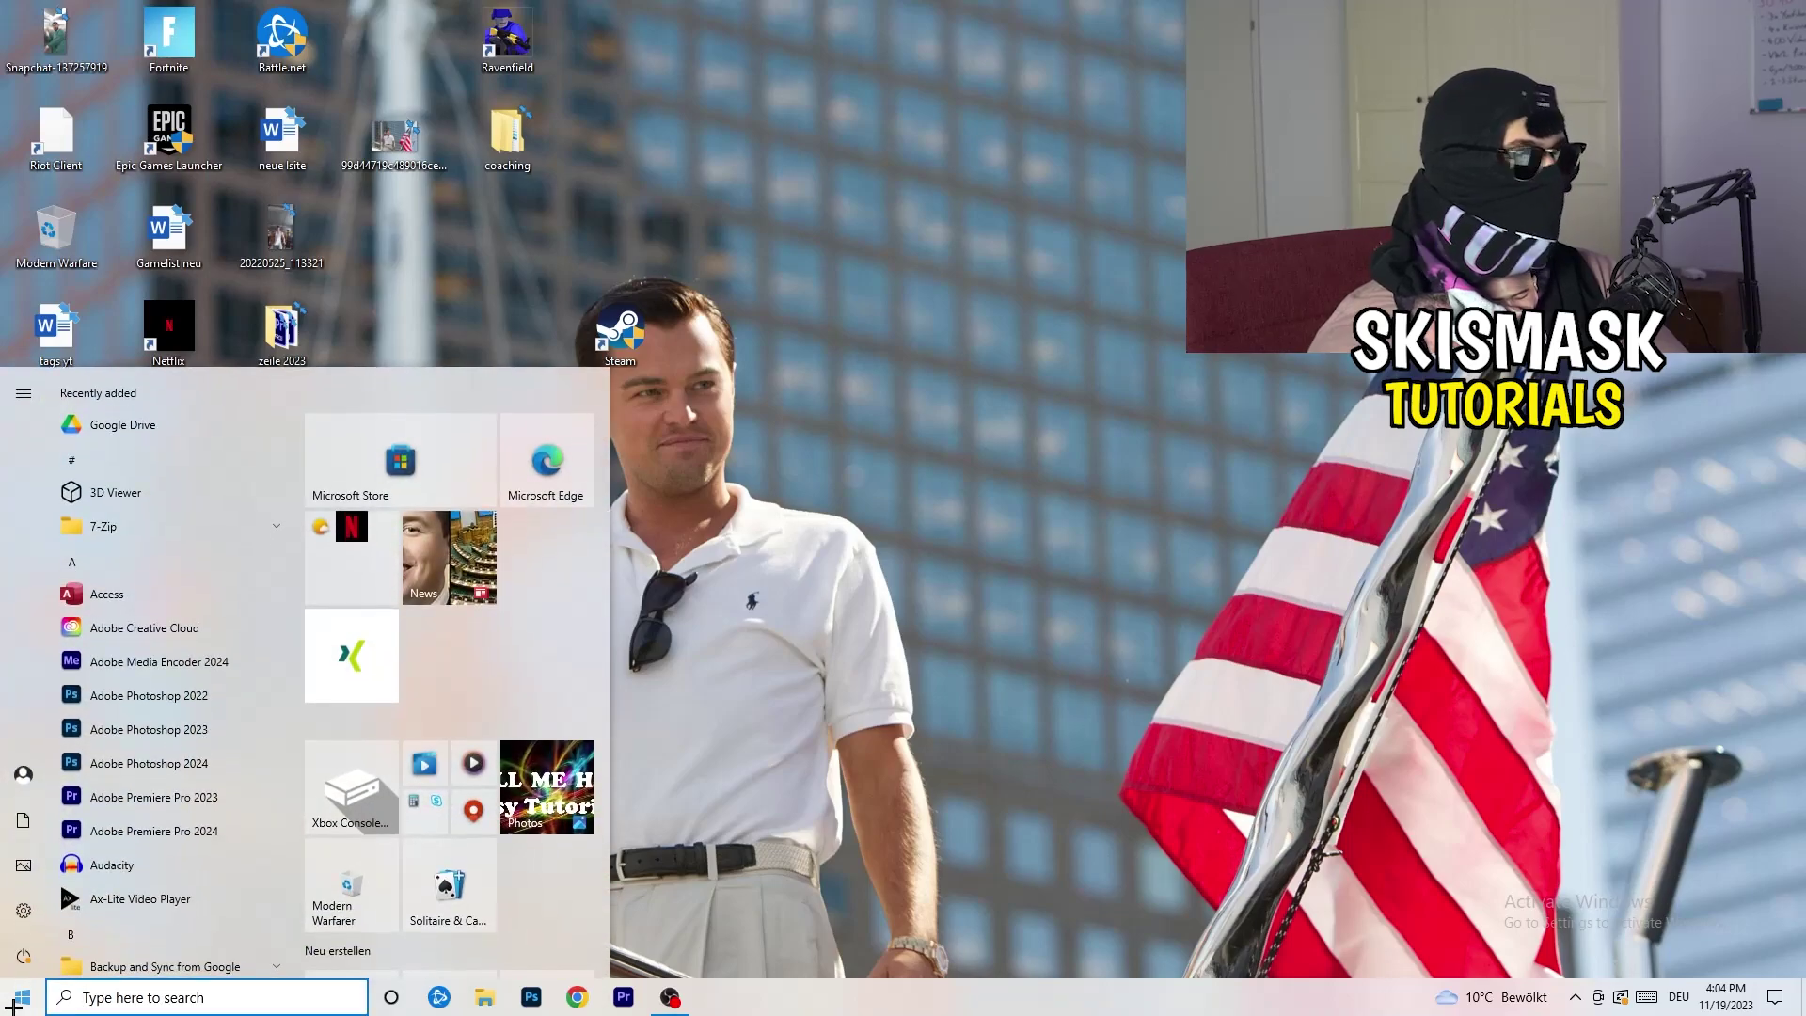
{"action": "left_click", "coordinate": [24, 909]}
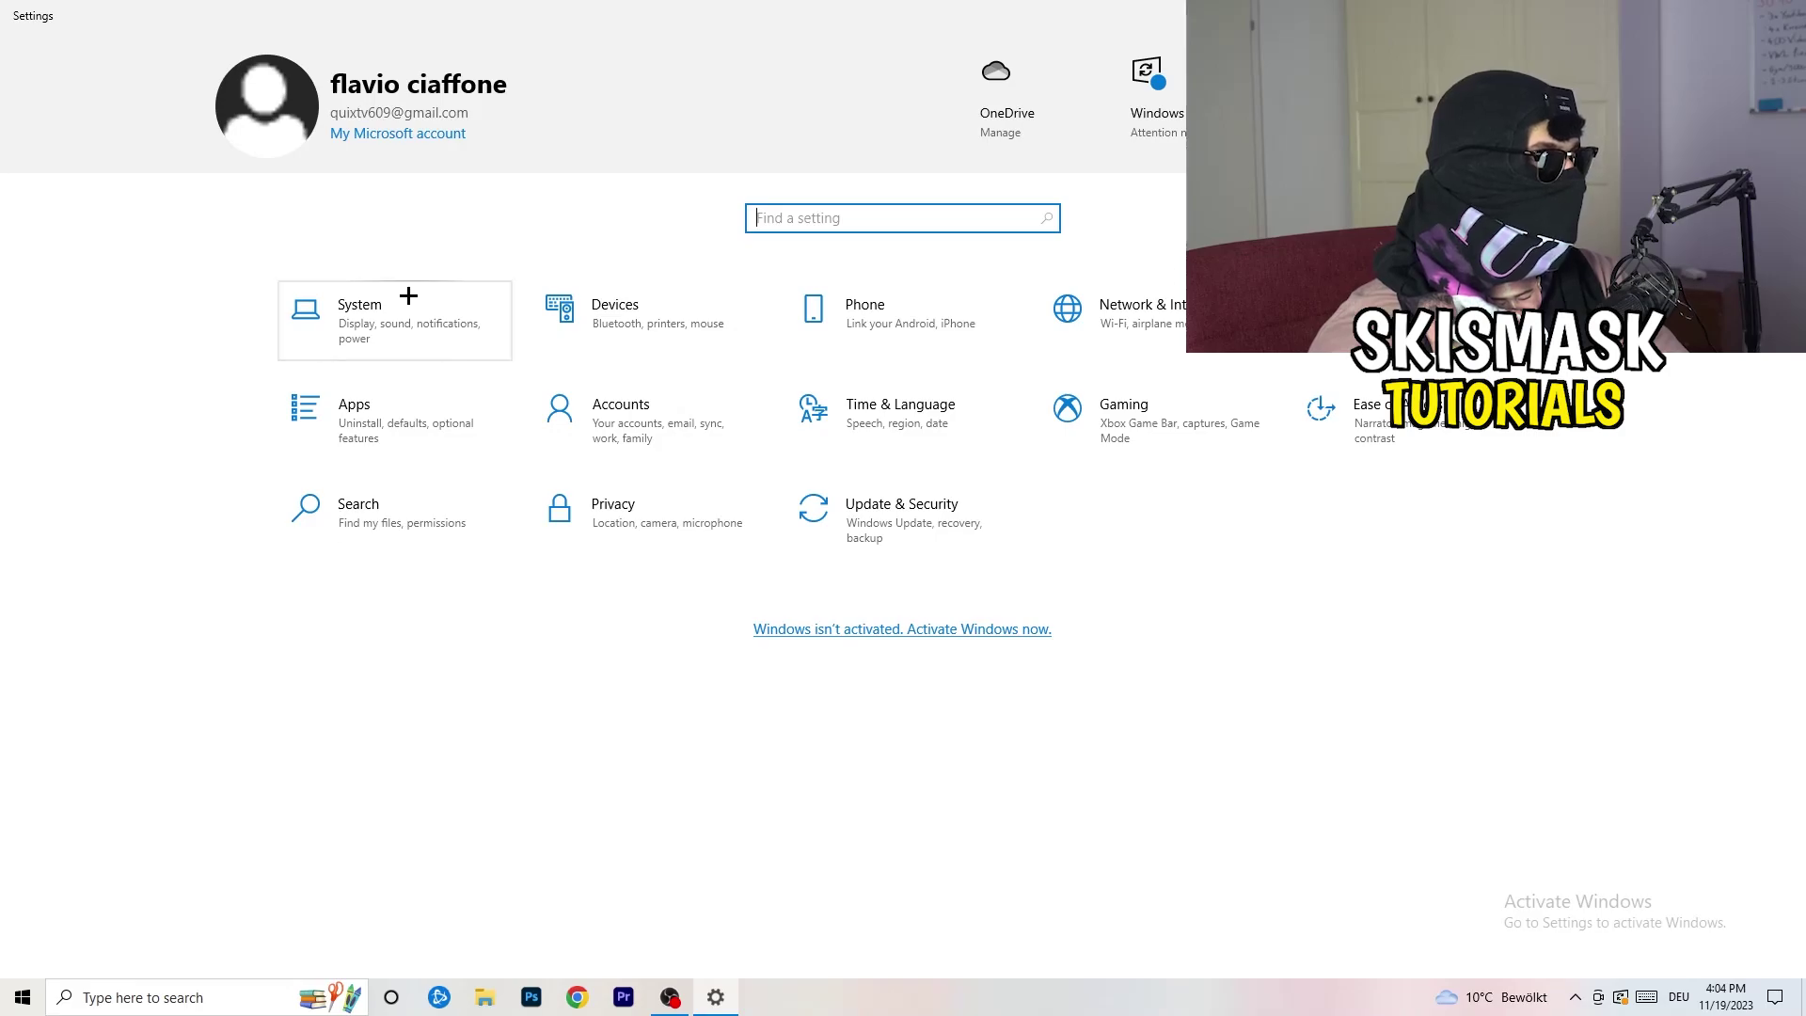
{"action": "left_click", "coordinate": [425, 304]}
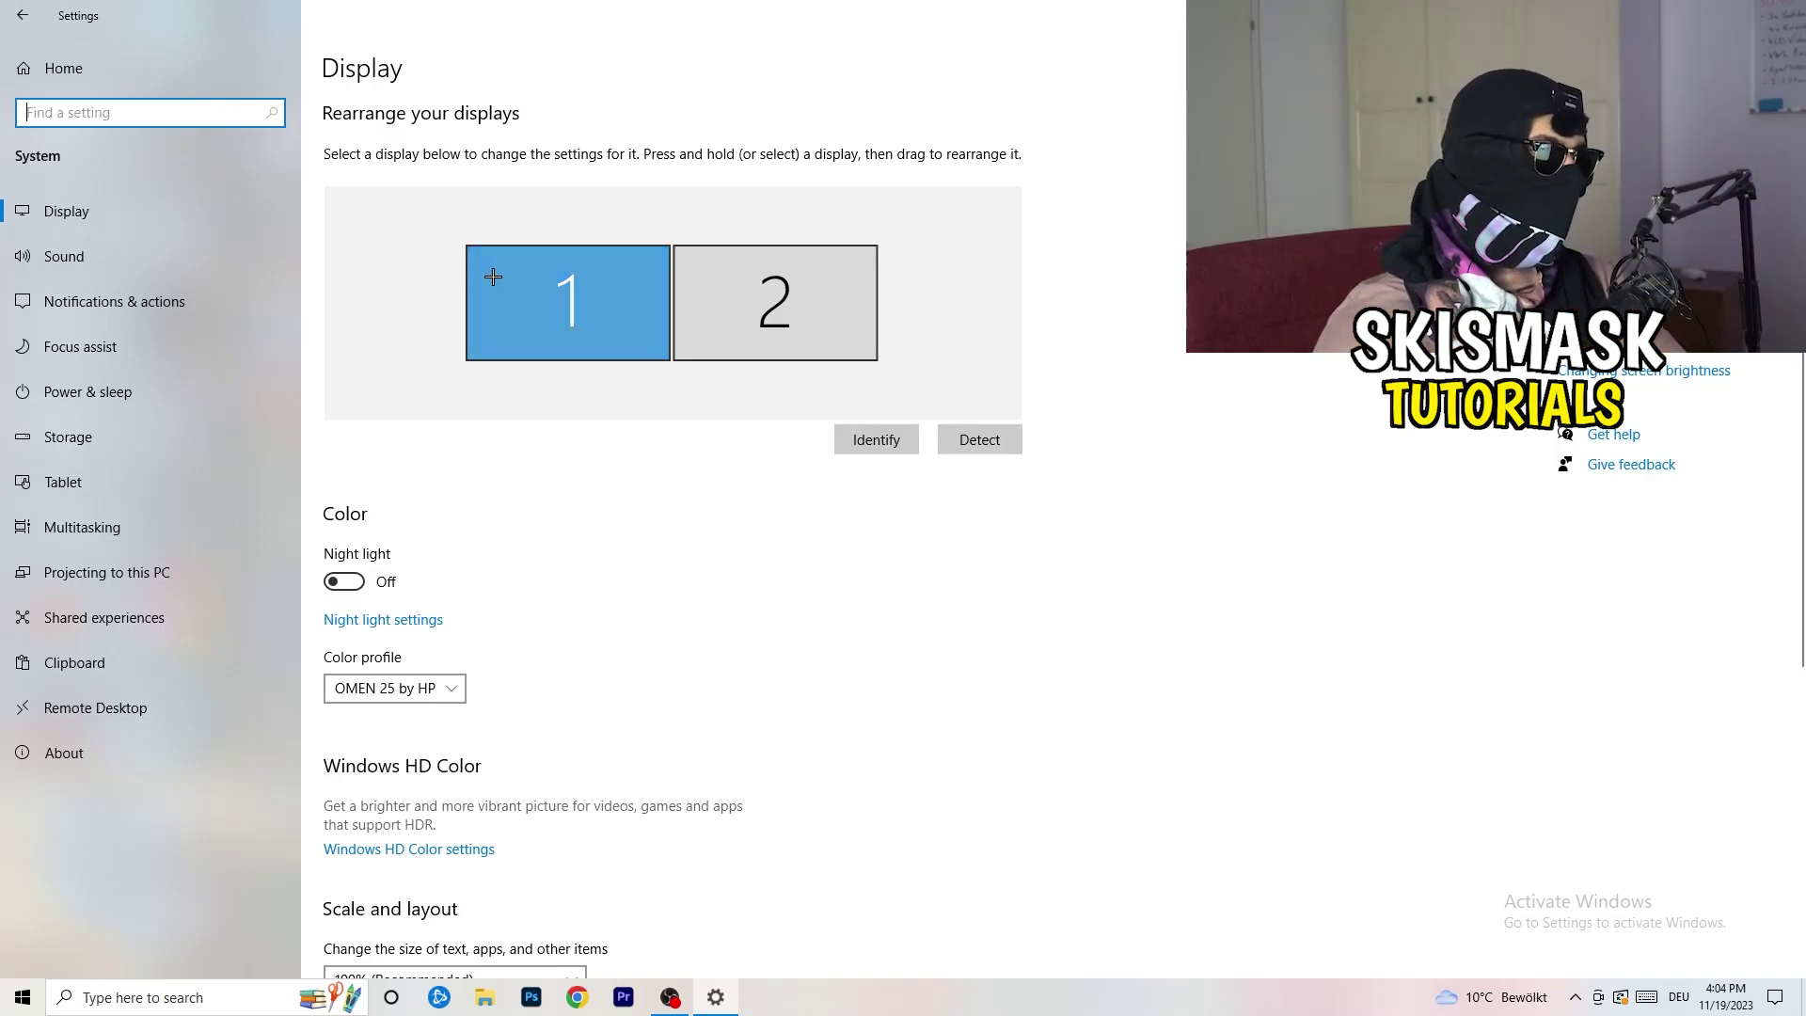
{"action": "scroll", "coordinate": [656, 342], "scroll_direction": "down", "scroll_amount": 5}
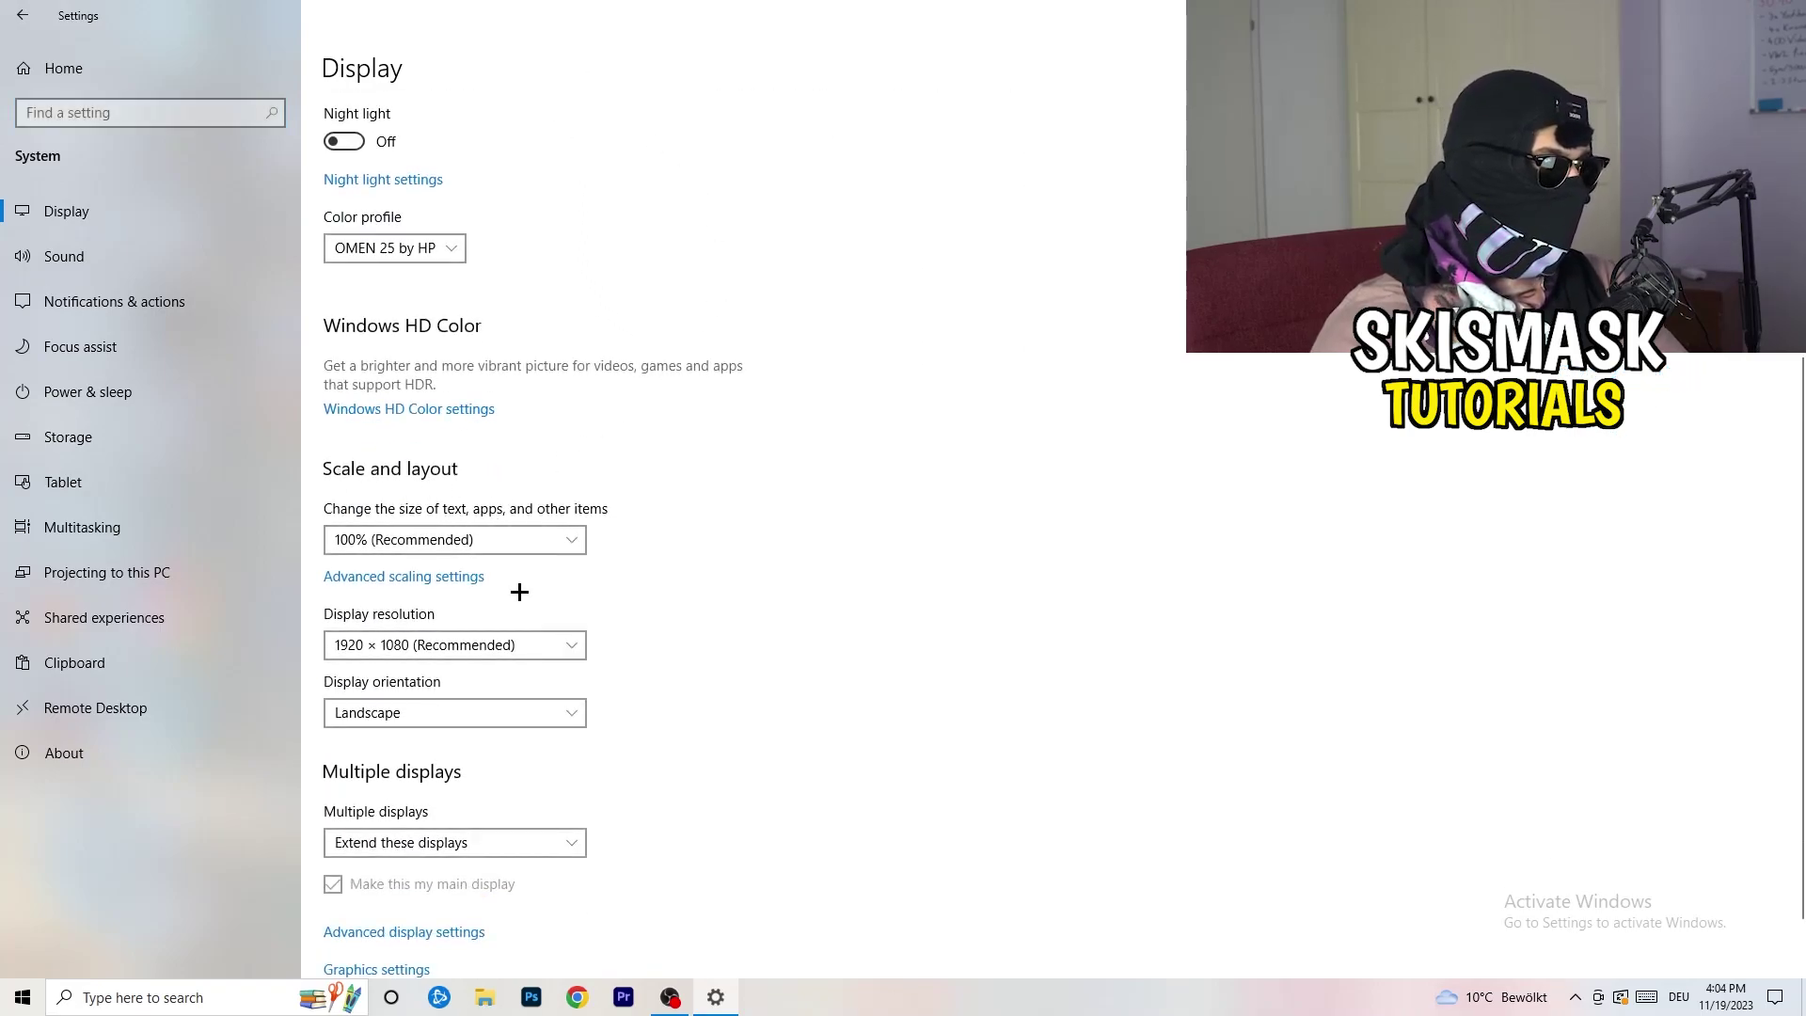
{"action": "left_click", "coordinate": [516, 541]}
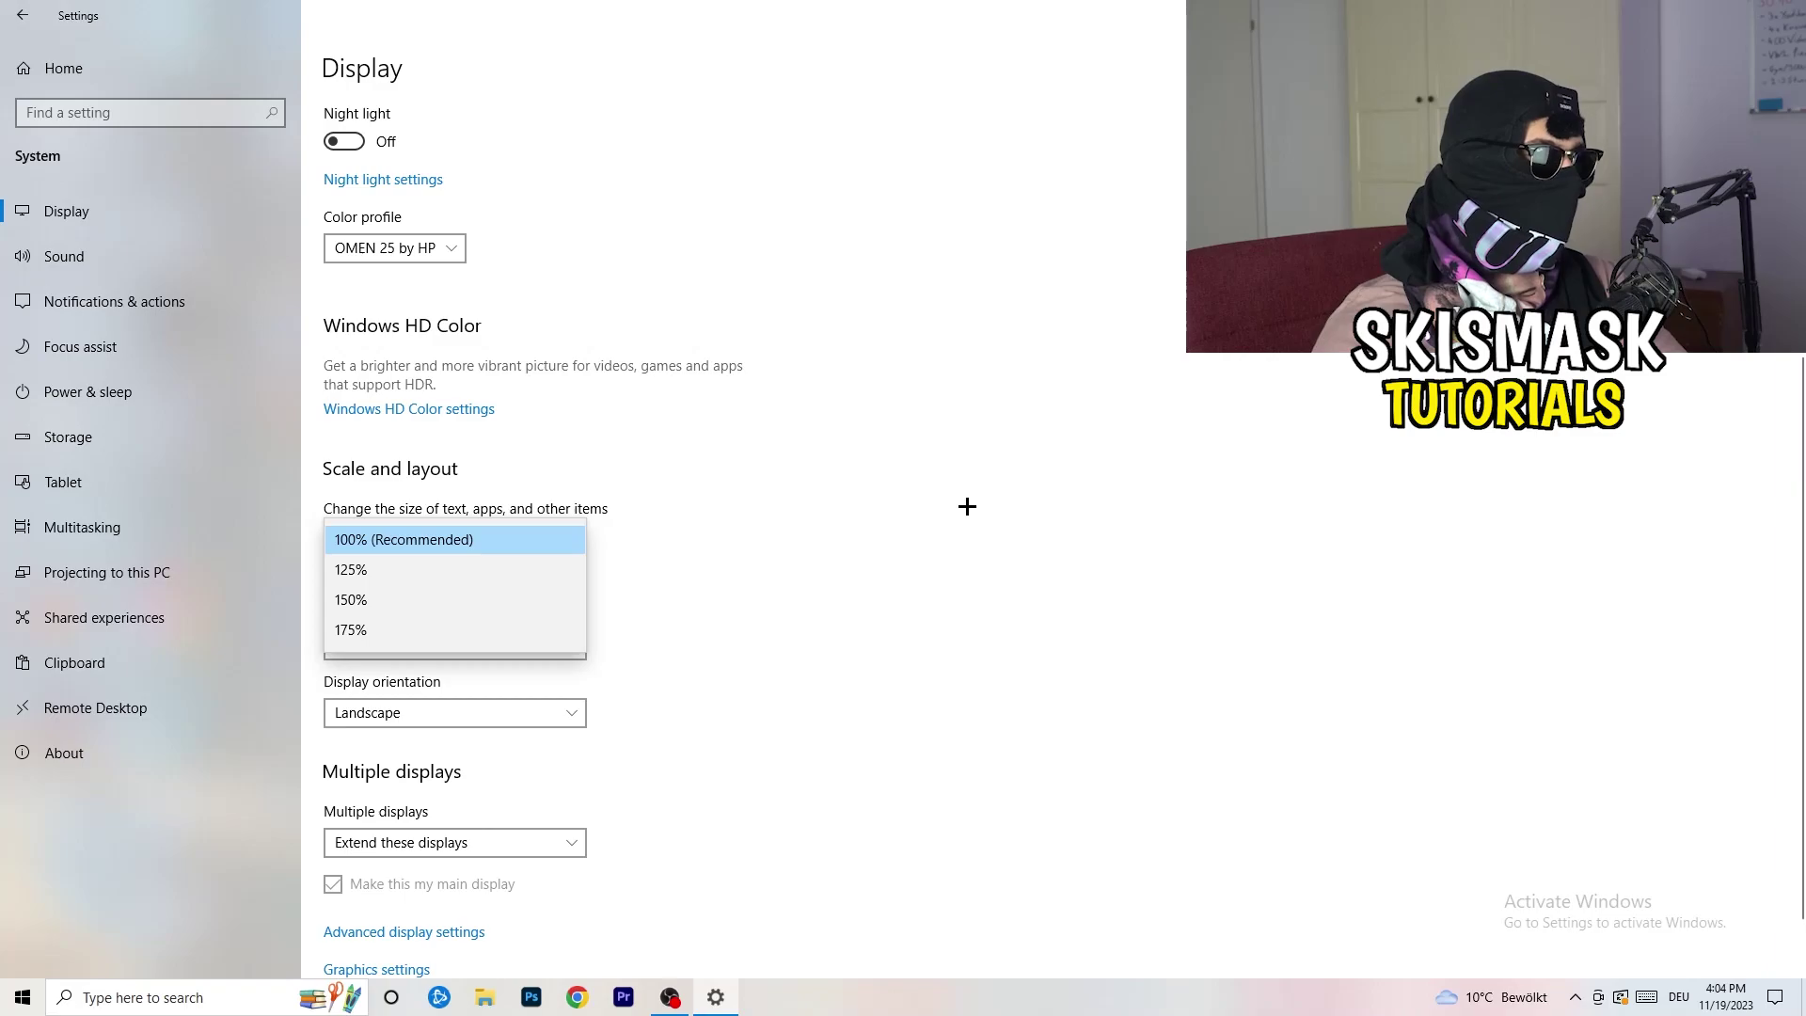
{"action": "left_click", "coordinate": [966, 506]}
{"action": "scroll", "coordinate": [769, 518], "scroll_direction": "down", "scroll_amount": 1}
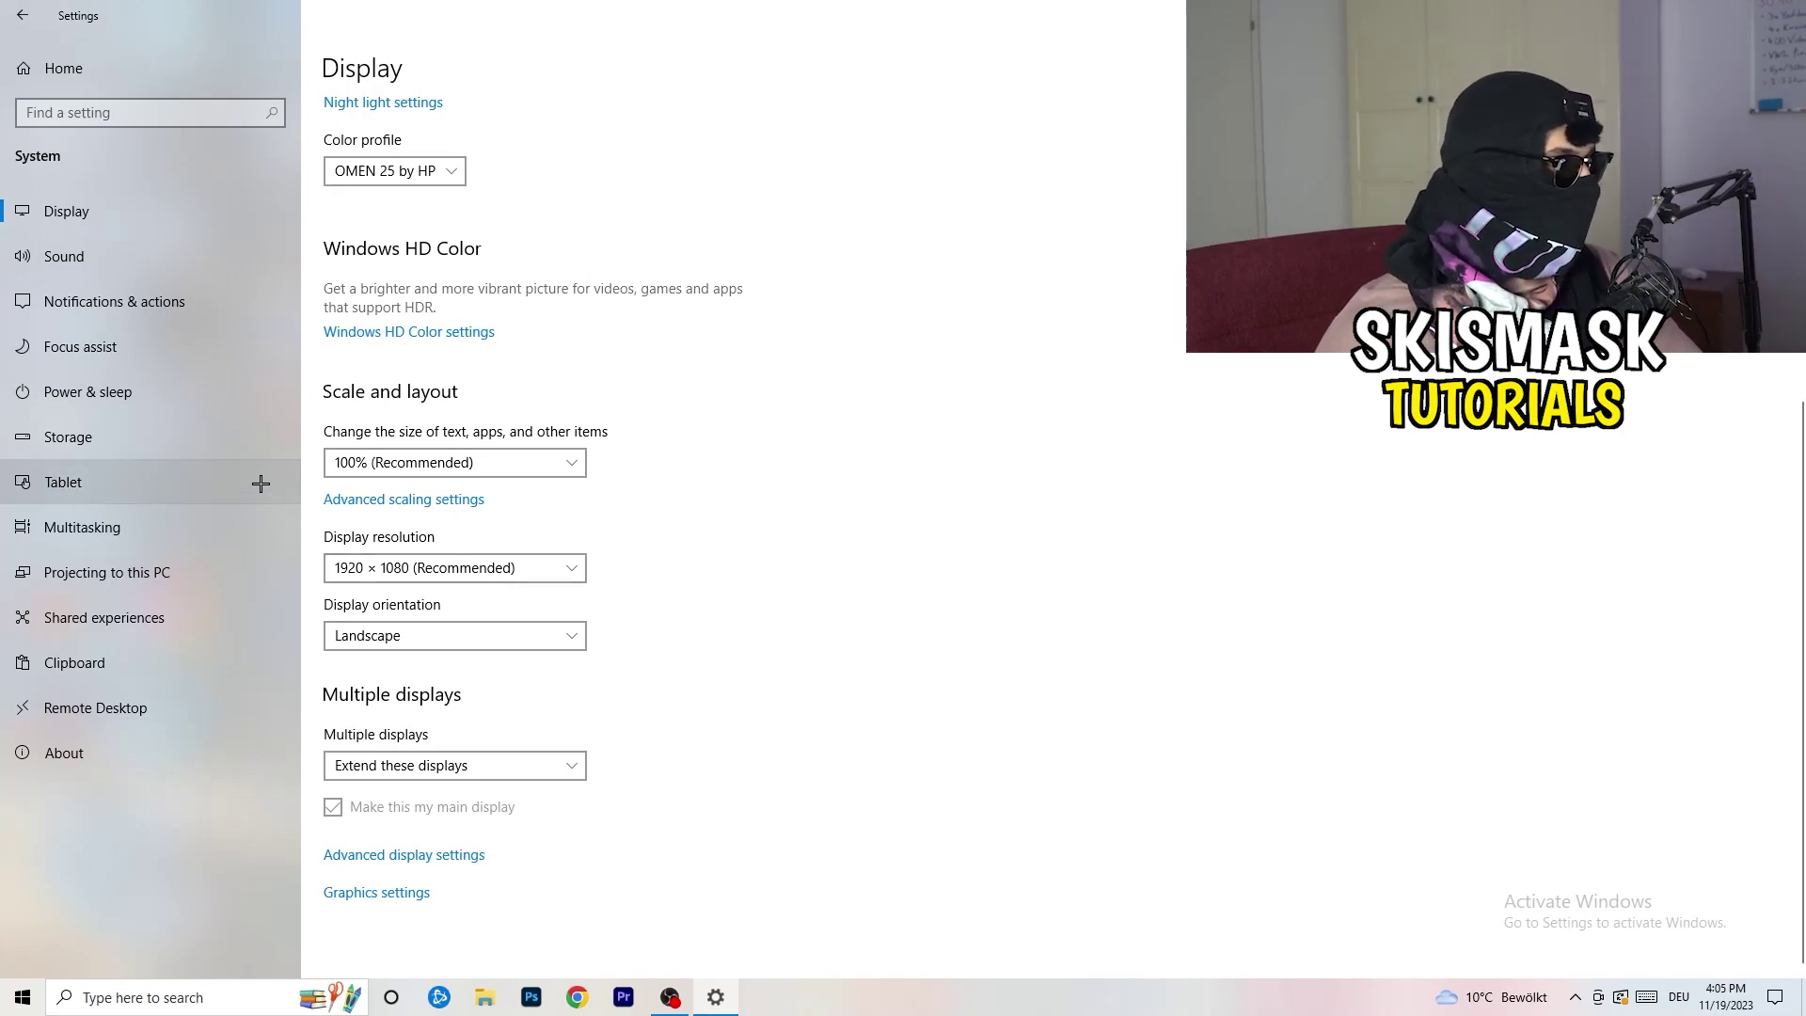
Open the Power Options from Power & sleep, review the preferred and additional power plans, and close the window.
{"action": "left_click", "coordinate": [143, 391]}
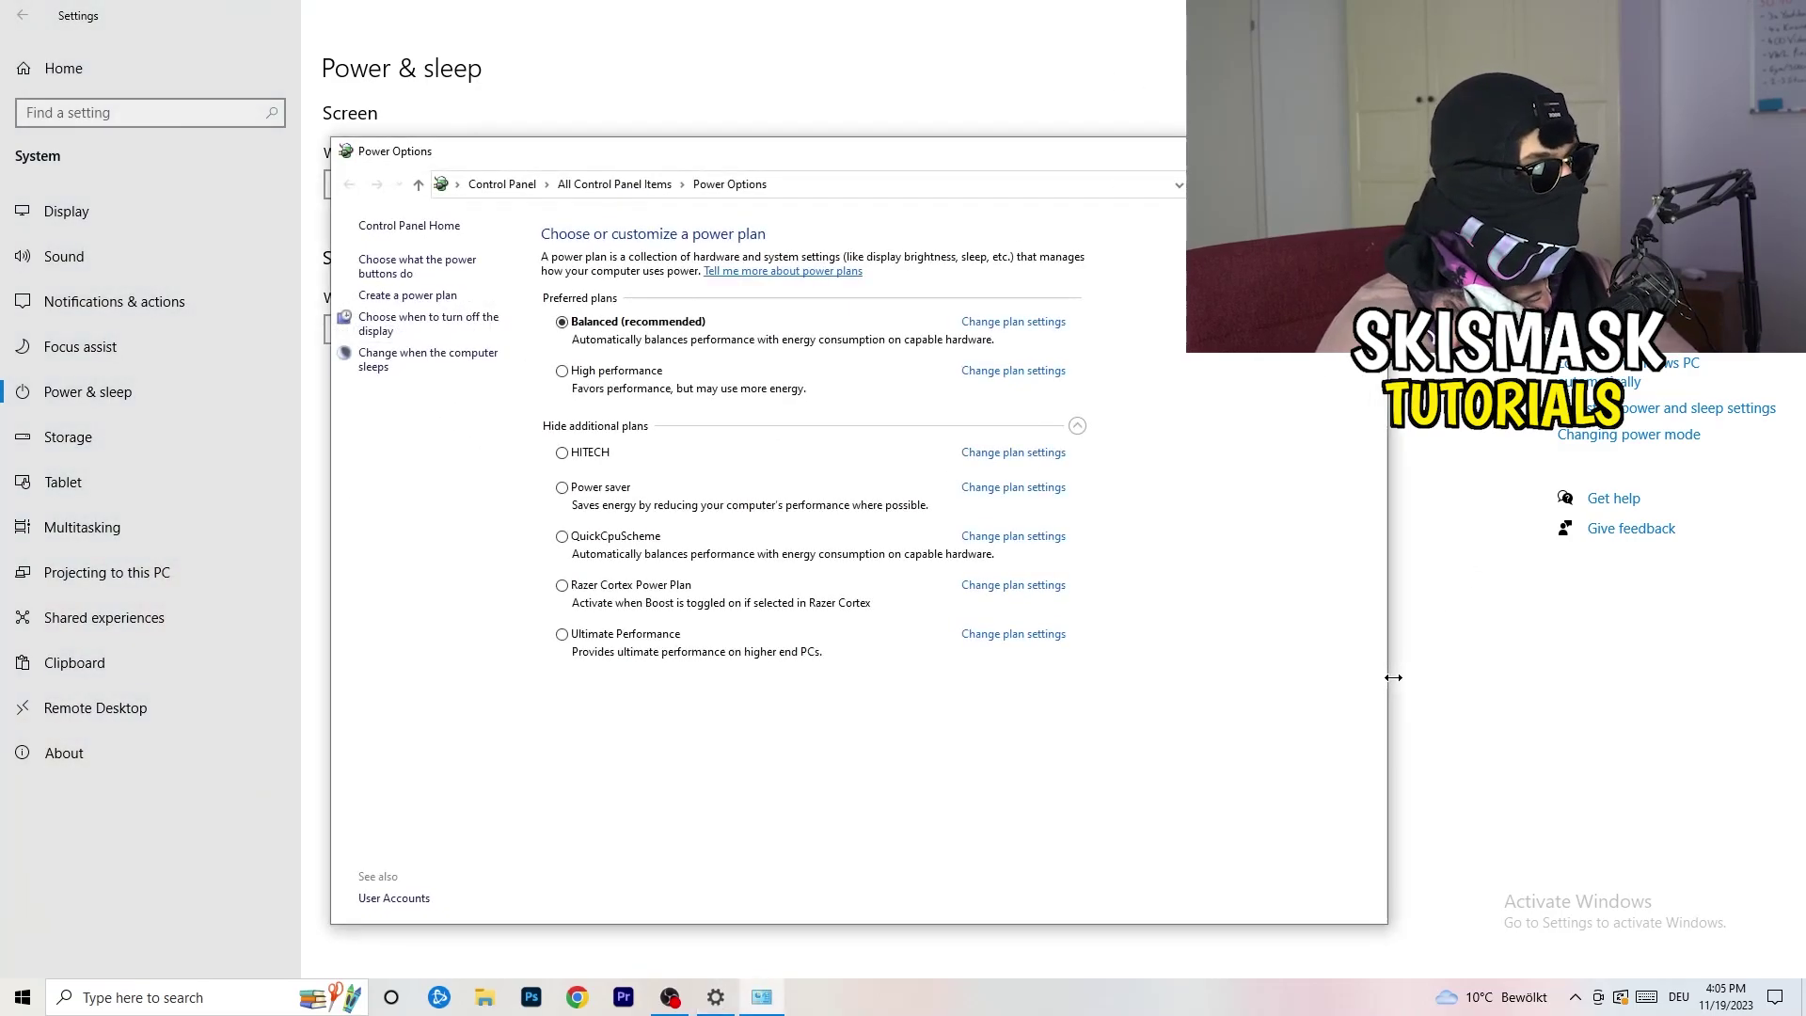
{"action": "left_click", "coordinate": [1077, 425]}
{"action": "left_click", "coordinate": [1077, 425]}
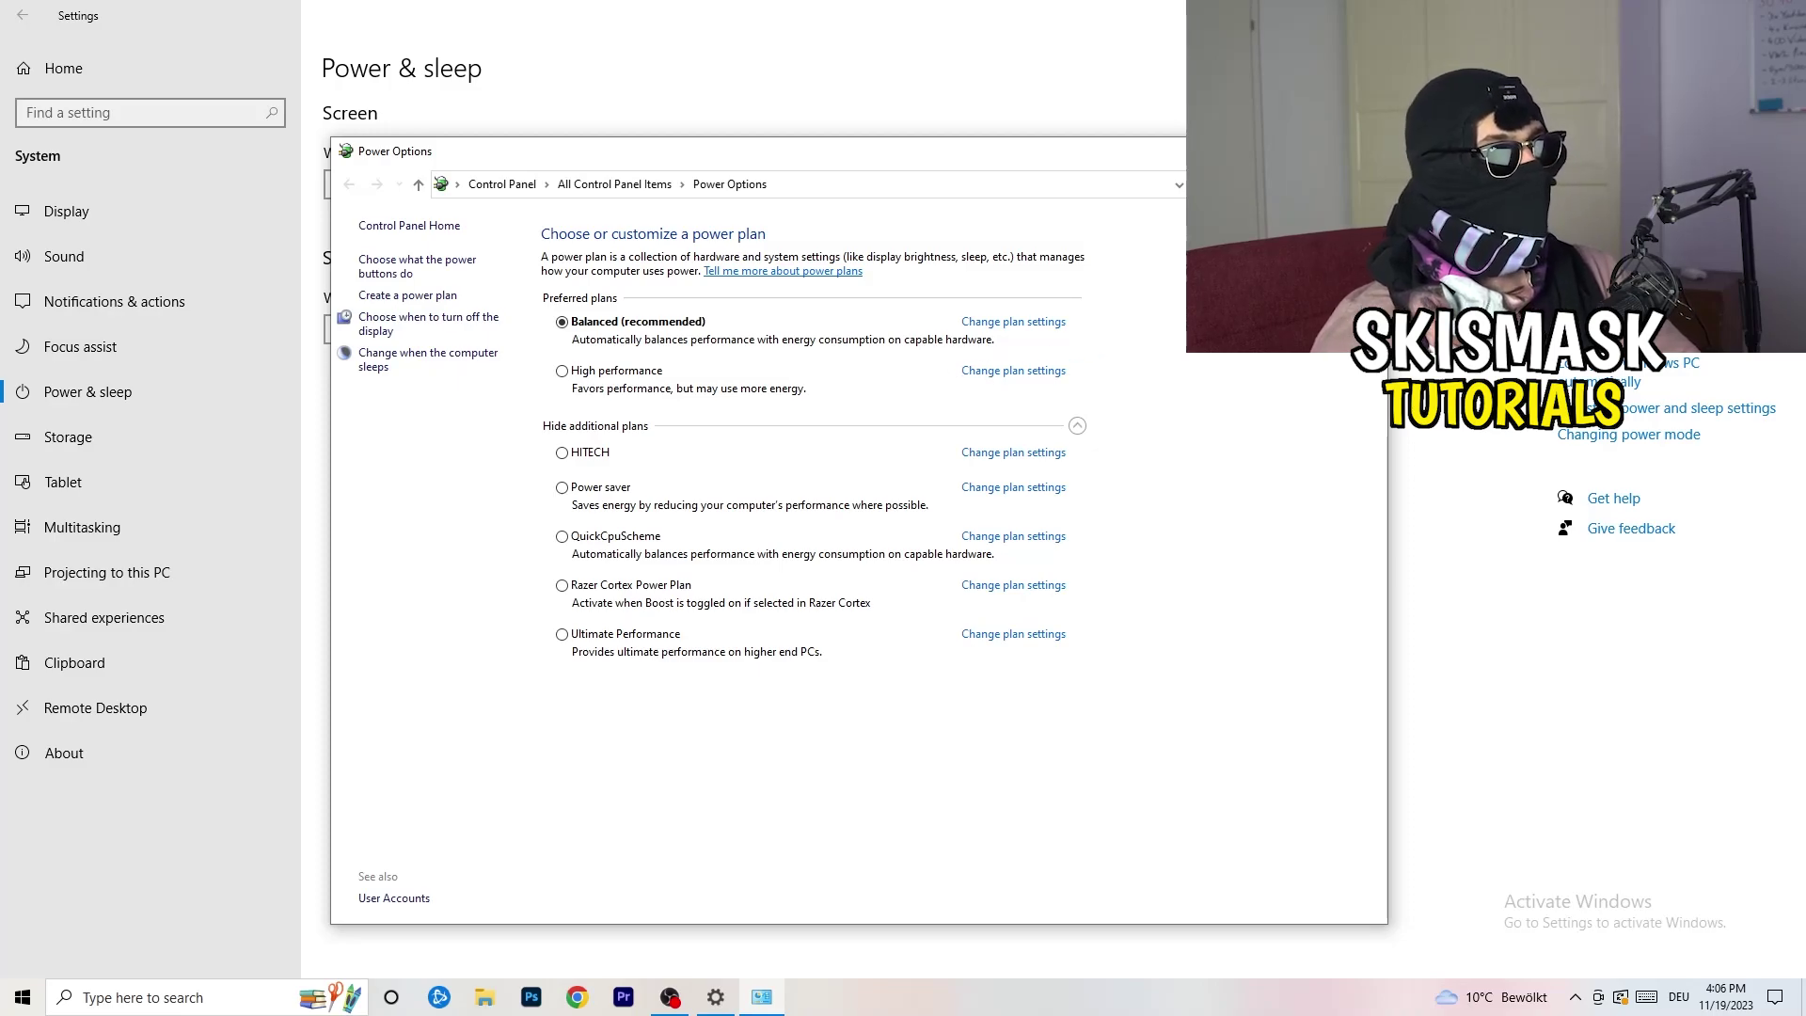
{"action": "key", "text": "alt+F4"}
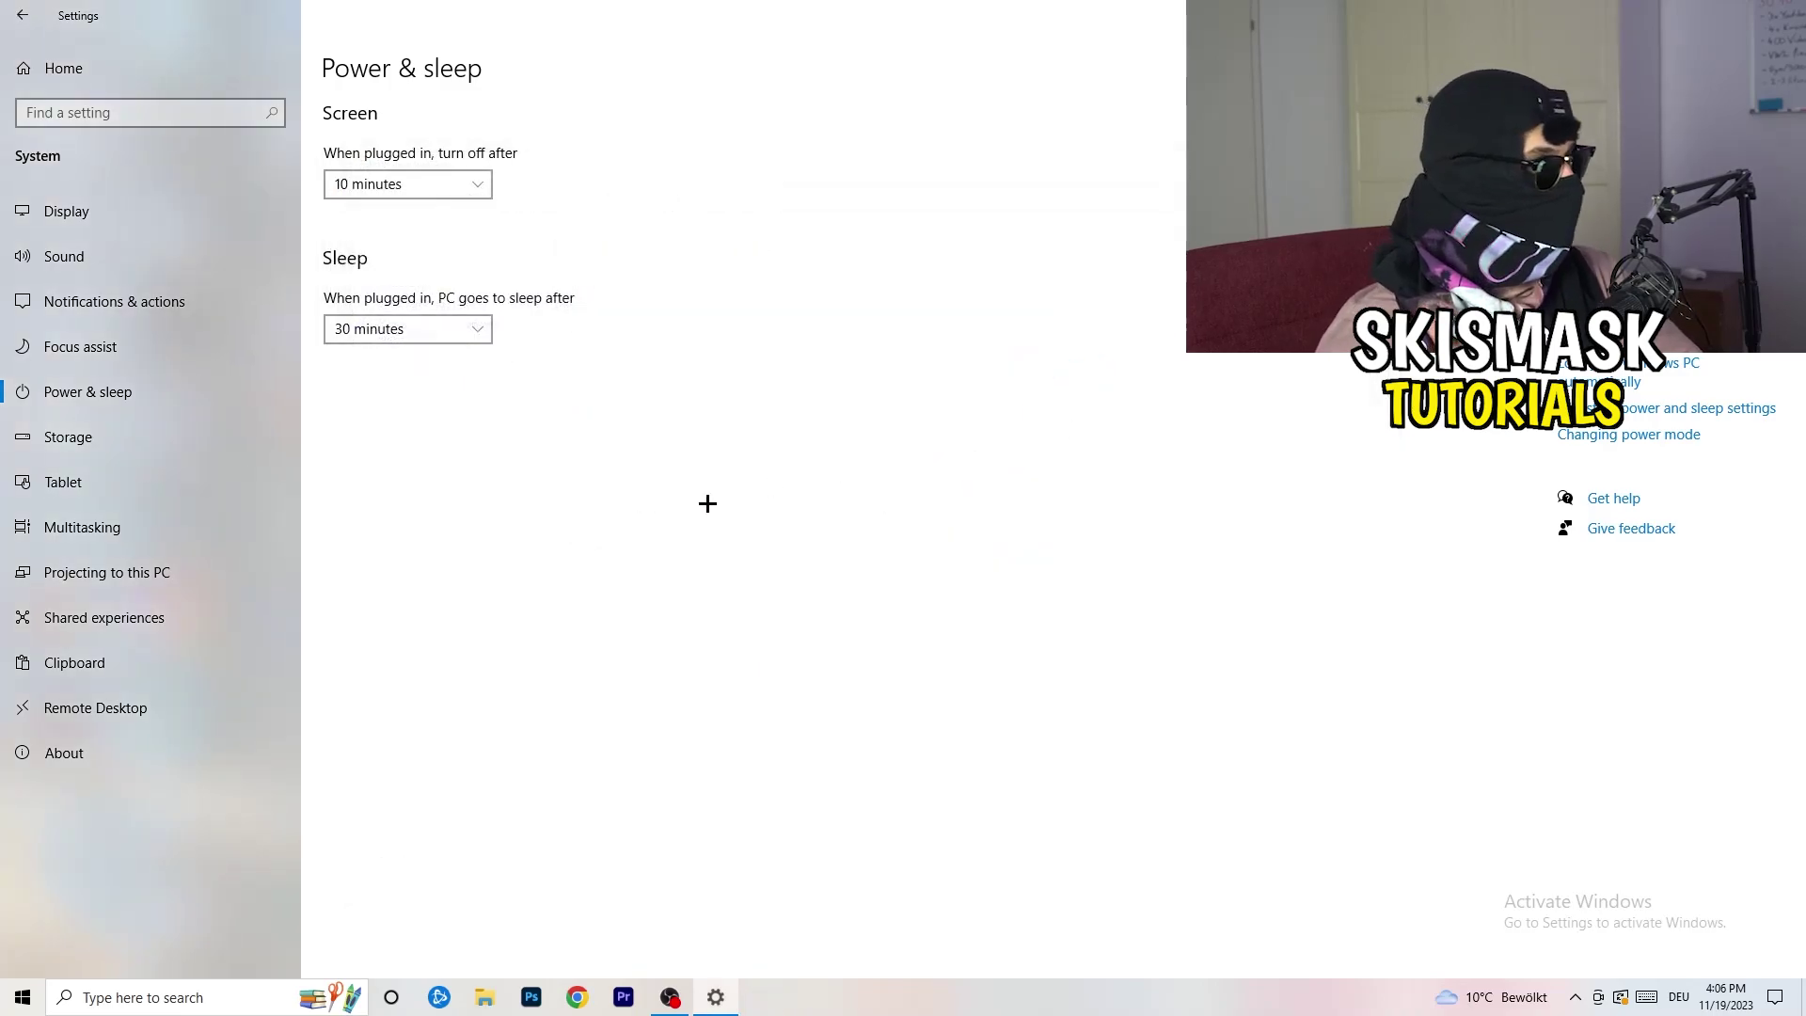
In the Storage Sense configuration, enable deleting temporary files that apps aren't using.
{"action": "left_click", "coordinate": [124, 442]}
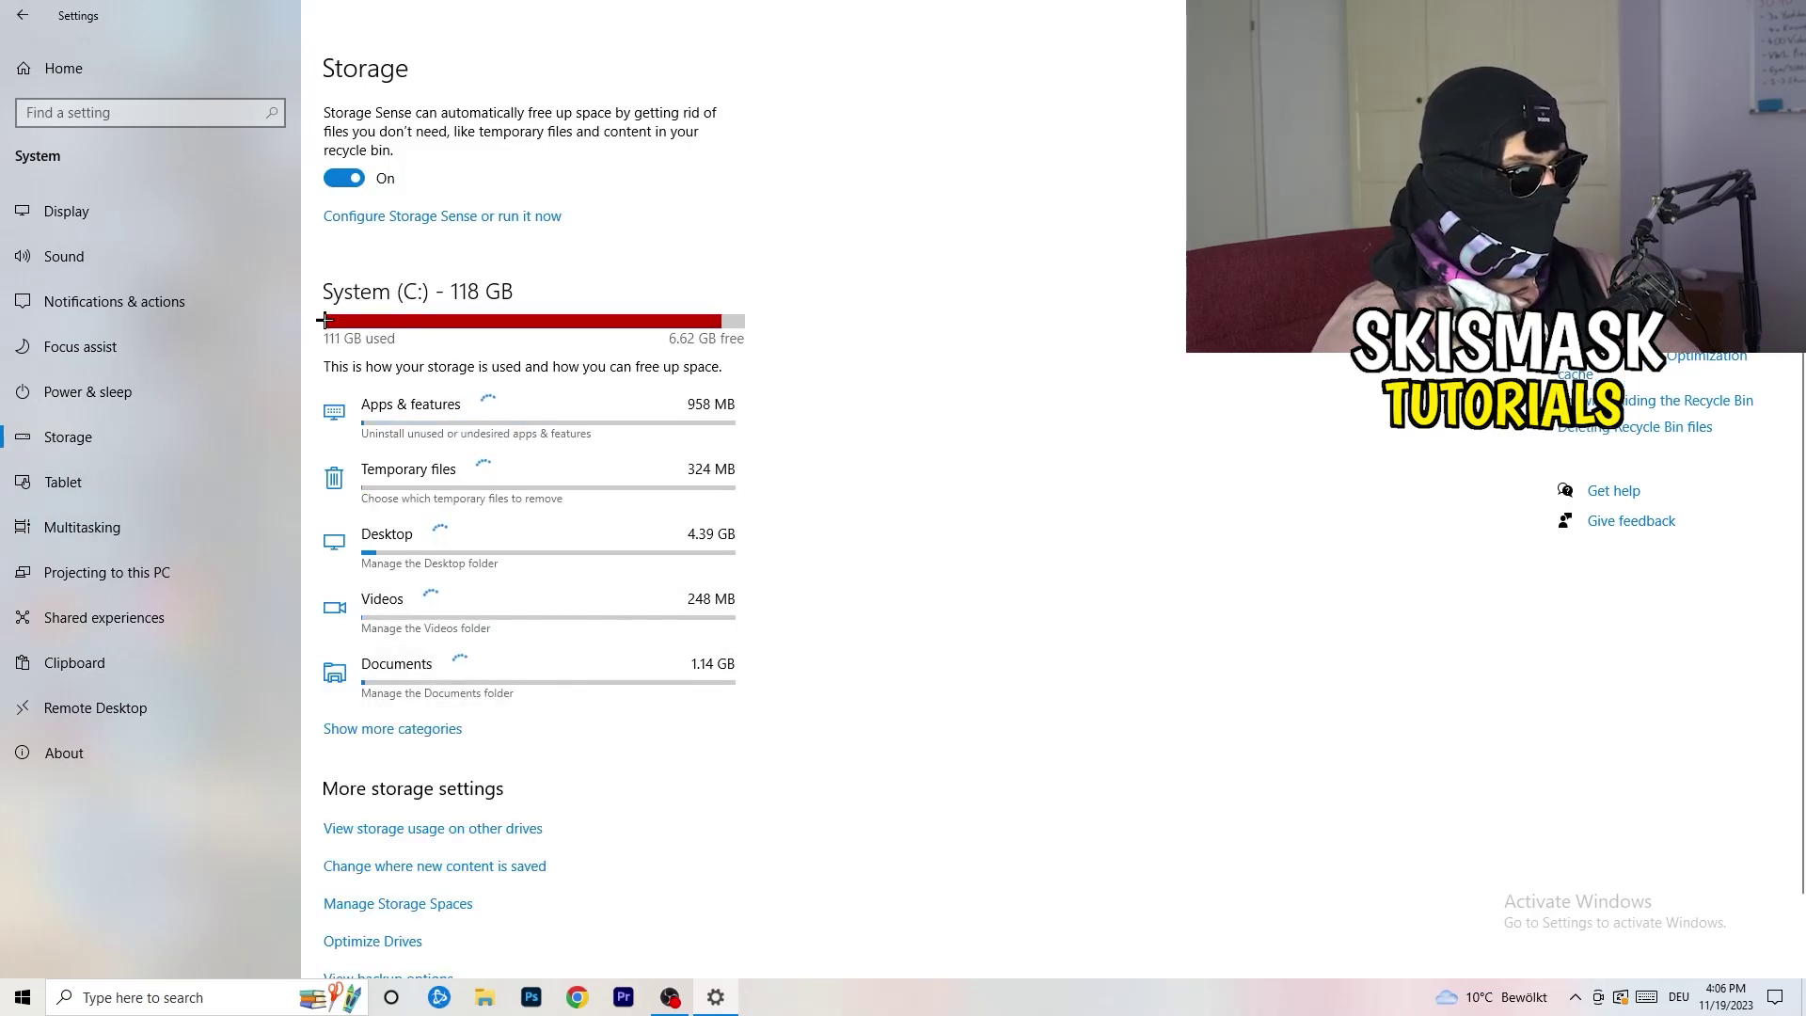
{"action": "left_click", "coordinate": [452, 222]}
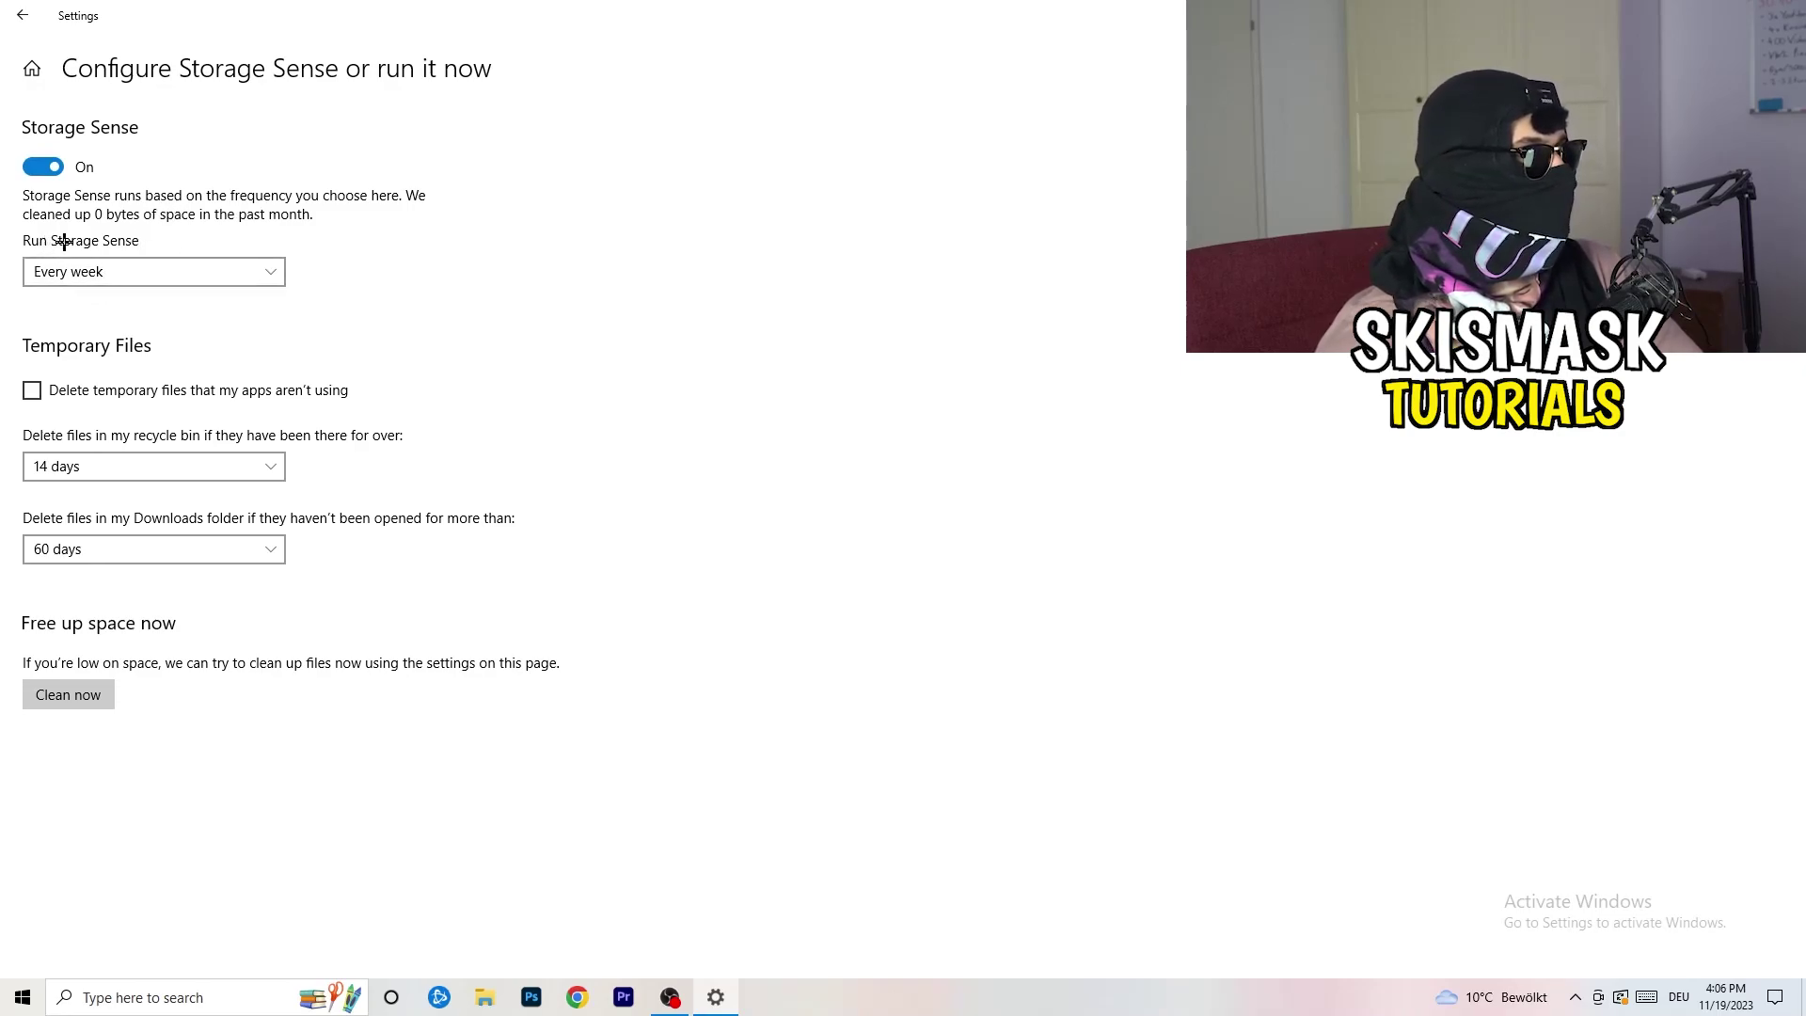
{"action": "left_click", "coordinate": [109, 391]}
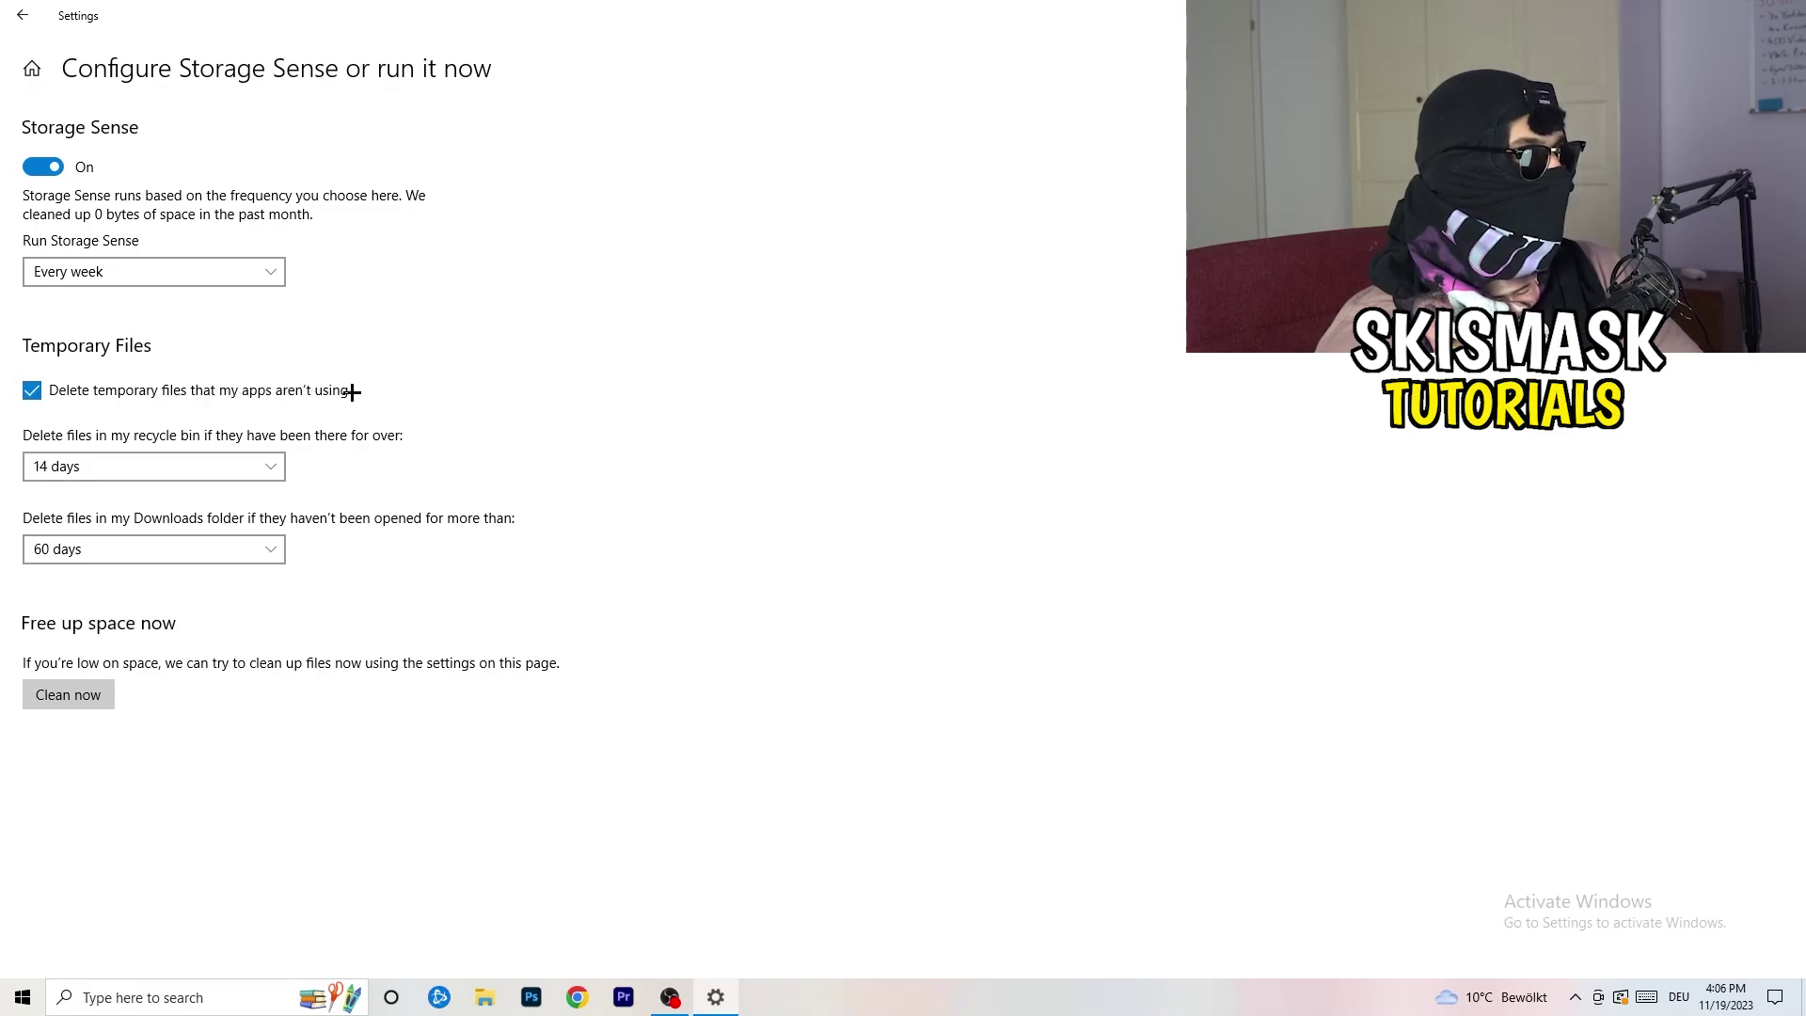
Review the deletion interval choices for recycle bin files and unopened files in the Downloads folder.
{"action": "left_click", "coordinate": [161, 467]}
{"action": "left_click", "coordinate": [555, 423]}
{"action": "left_click", "coordinate": [264, 467]}
{"action": "left_click", "coordinate": [365, 444]}
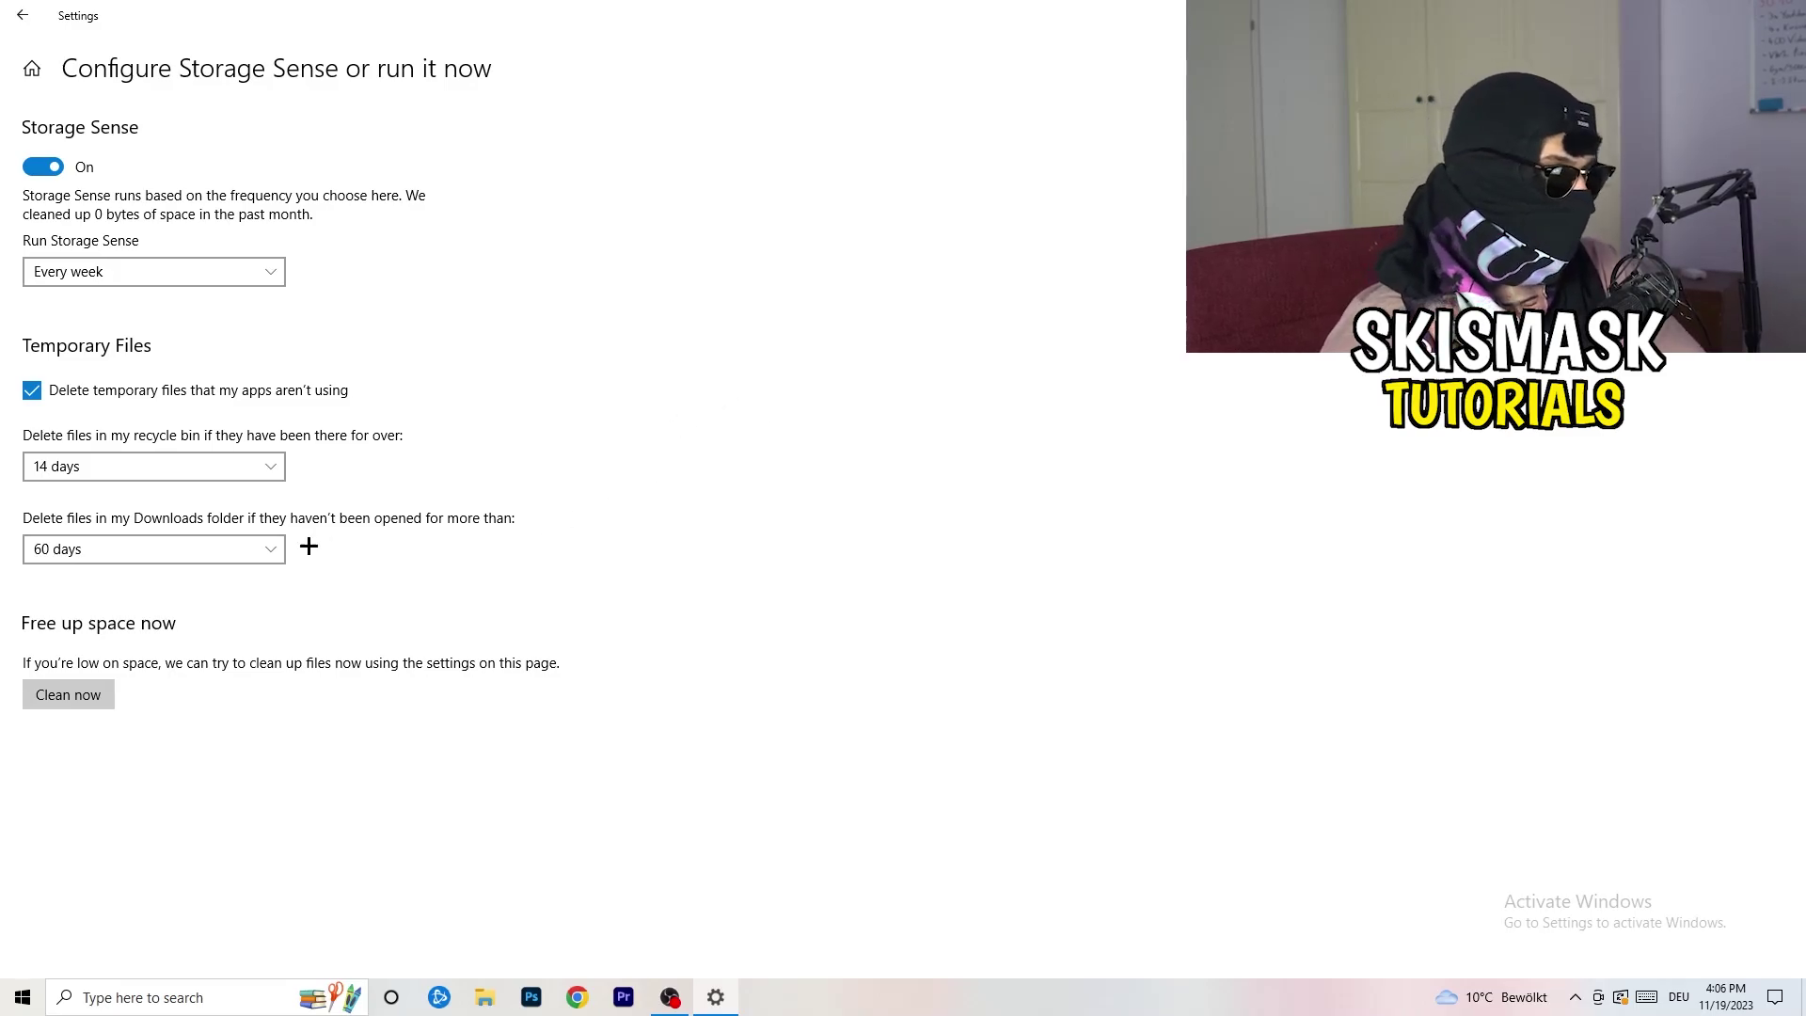
{"action": "left_click", "coordinate": [165, 550]}
{"action": "left_click", "coordinate": [706, 430]}
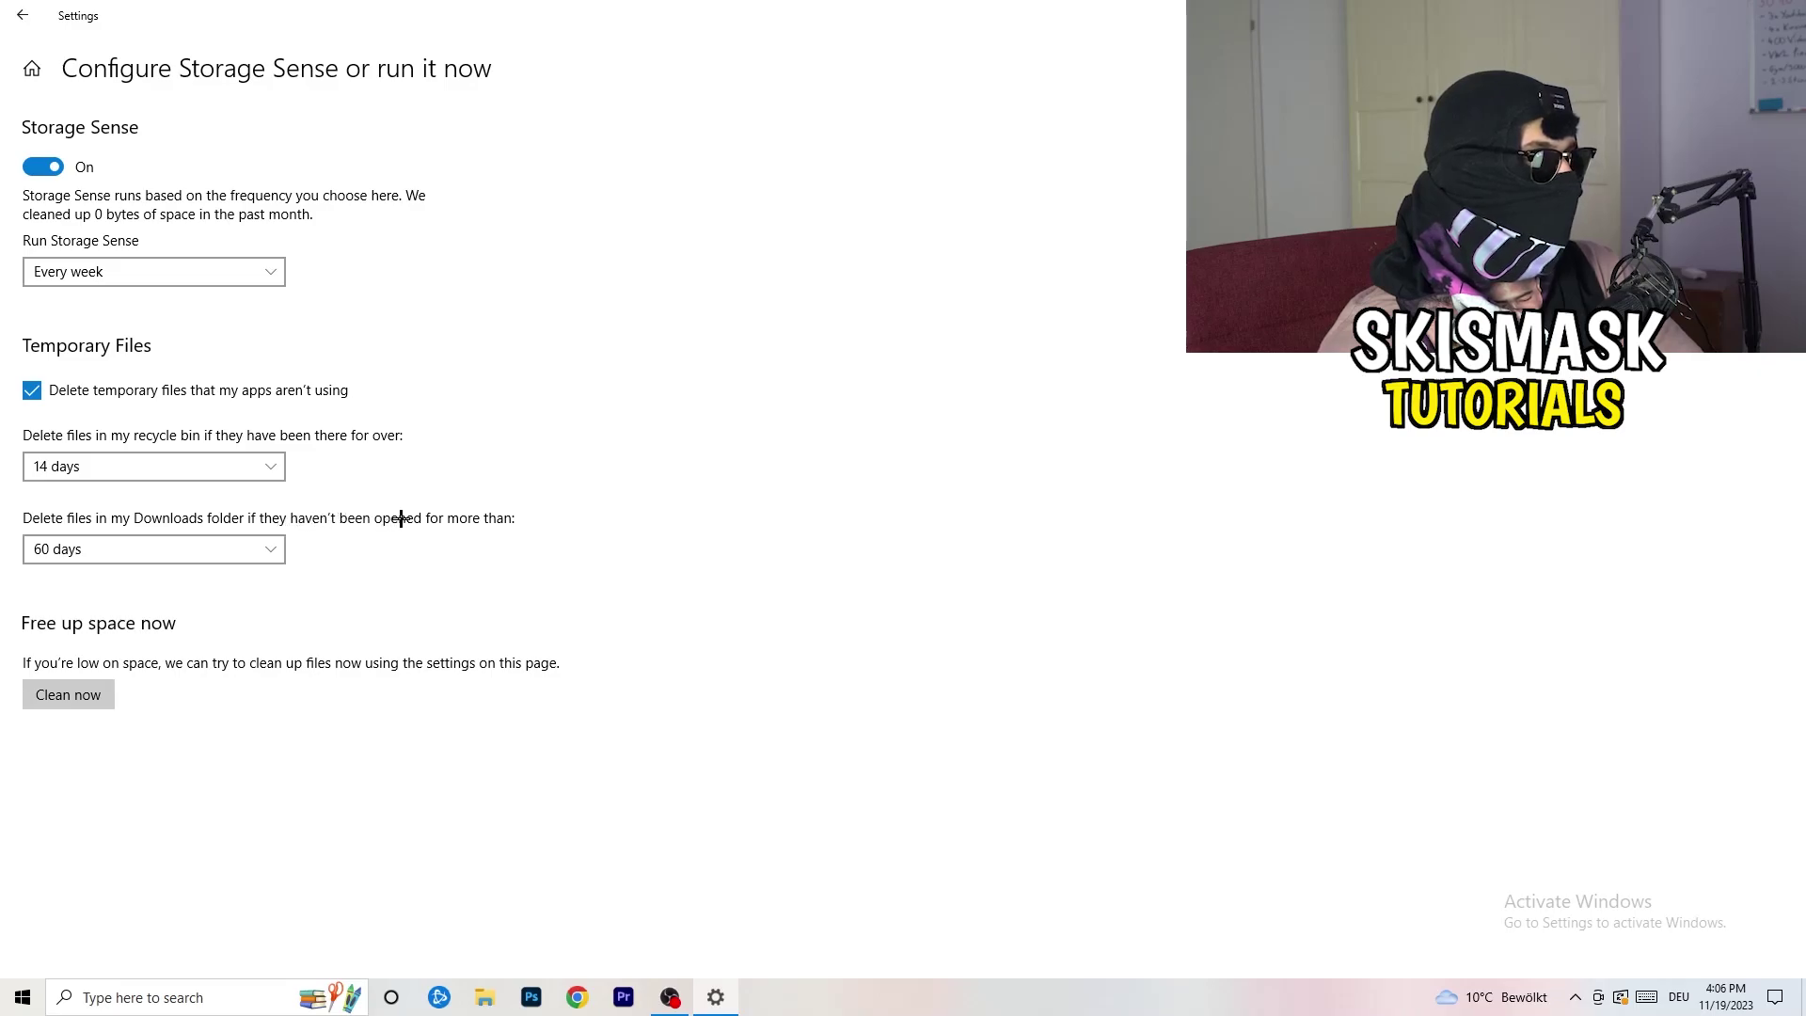
Check the deletion interval for unopened Downloads folder files once more, leaving it at 60 days.
{"action": "left_click", "coordinate": [170, 565]}
{"action": "left_click", "coordinate": [234, 552]}
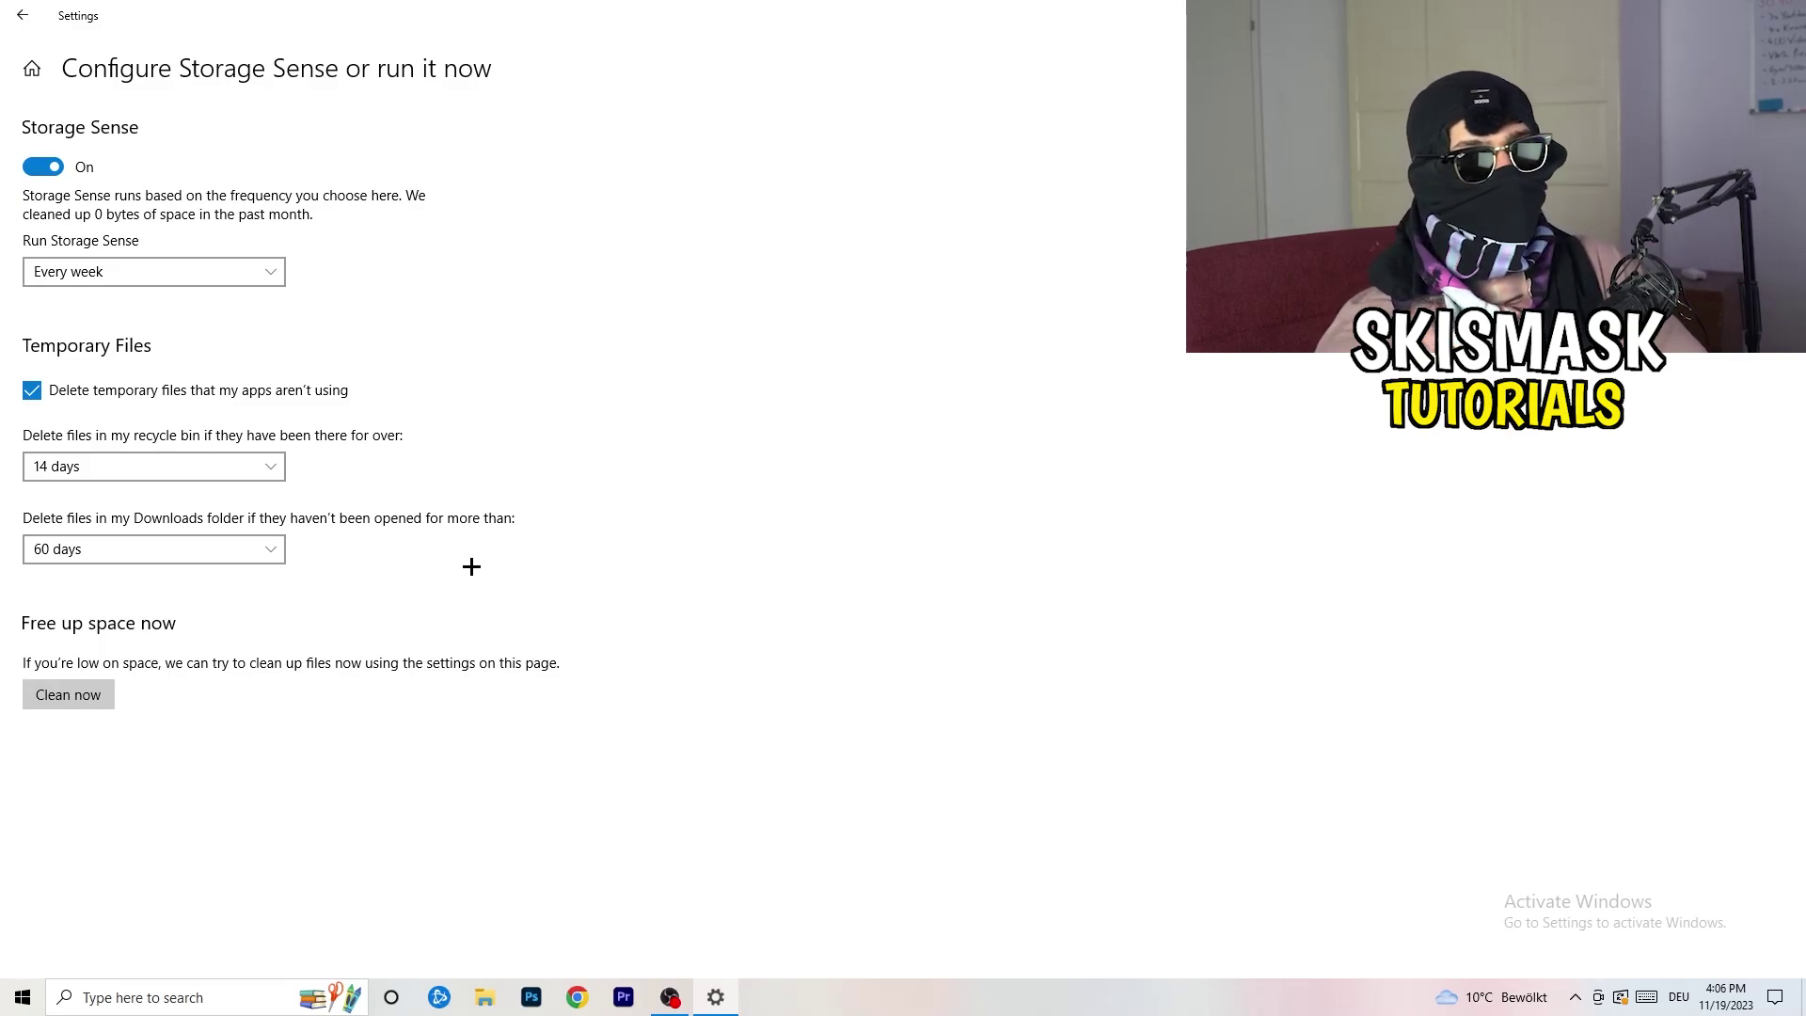
Leave the Storage Sense configuration, review the Windows Update page under Update & Security, and close Settings.
{"action": "left_click", "coordinate": [21, 15]}
{"action": "key", "text": "alt+Left"}
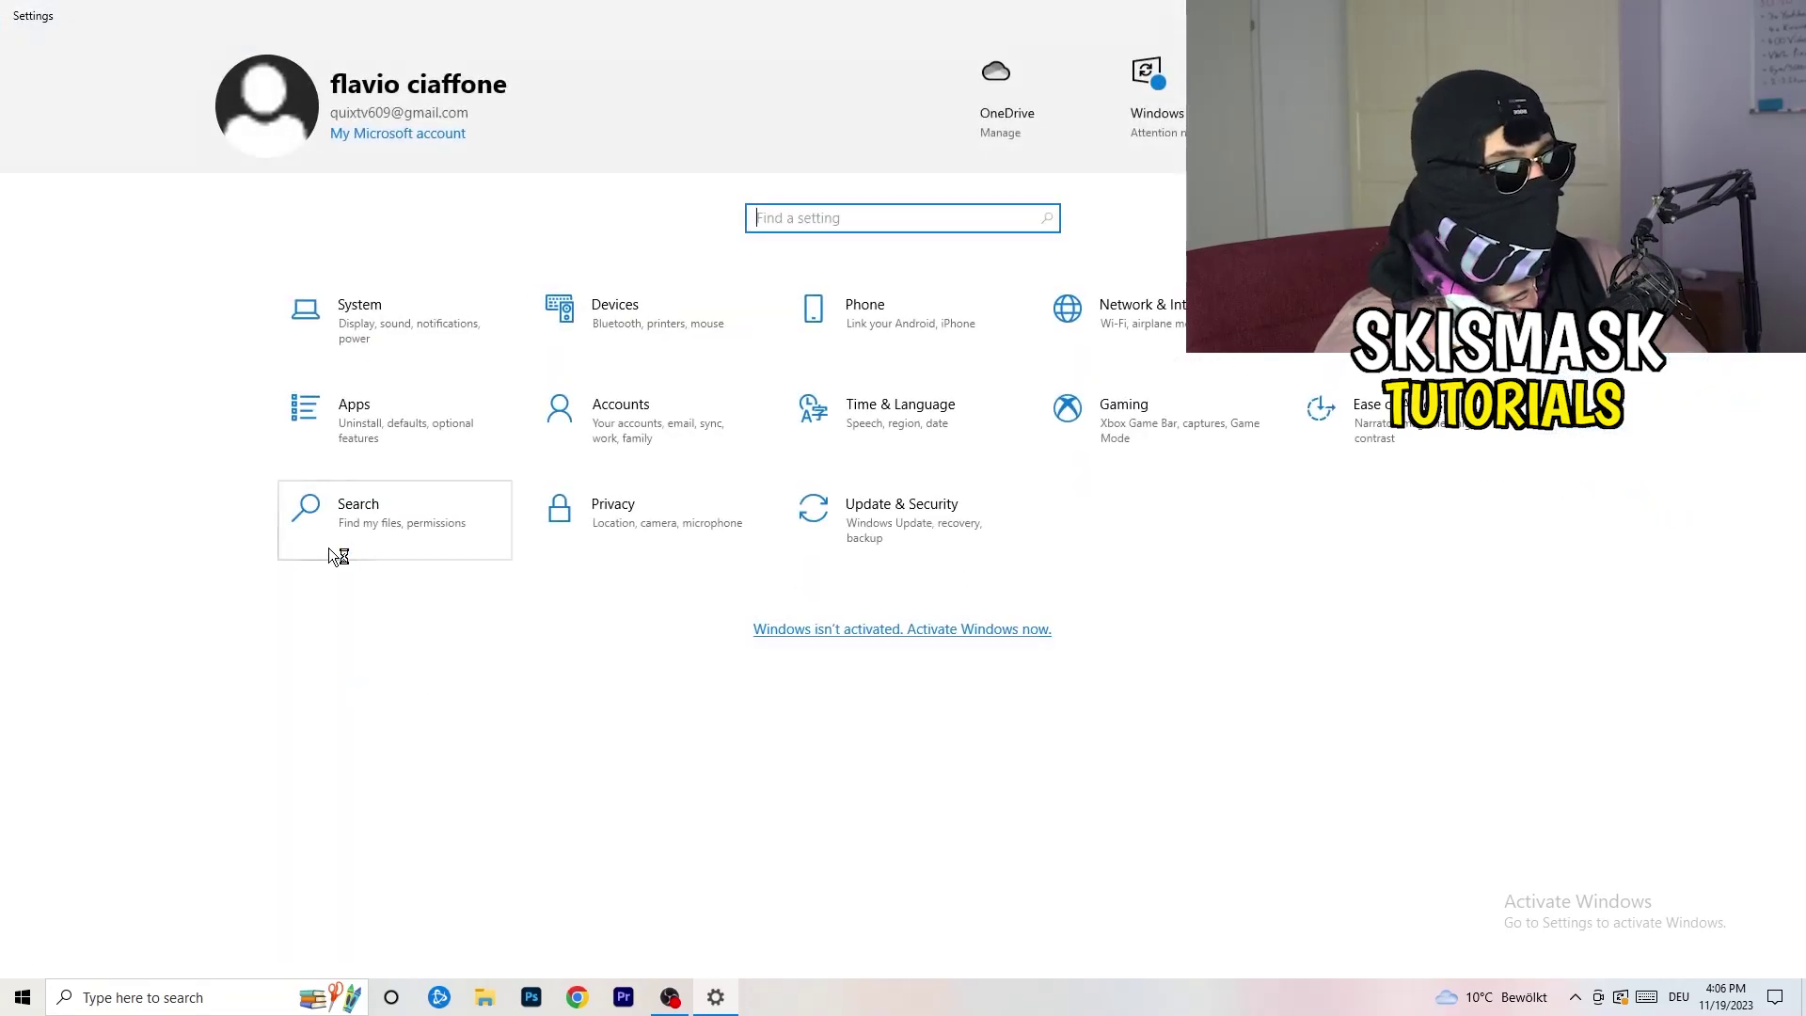
{"action": "left_click", "coordinate": [888, 529]}
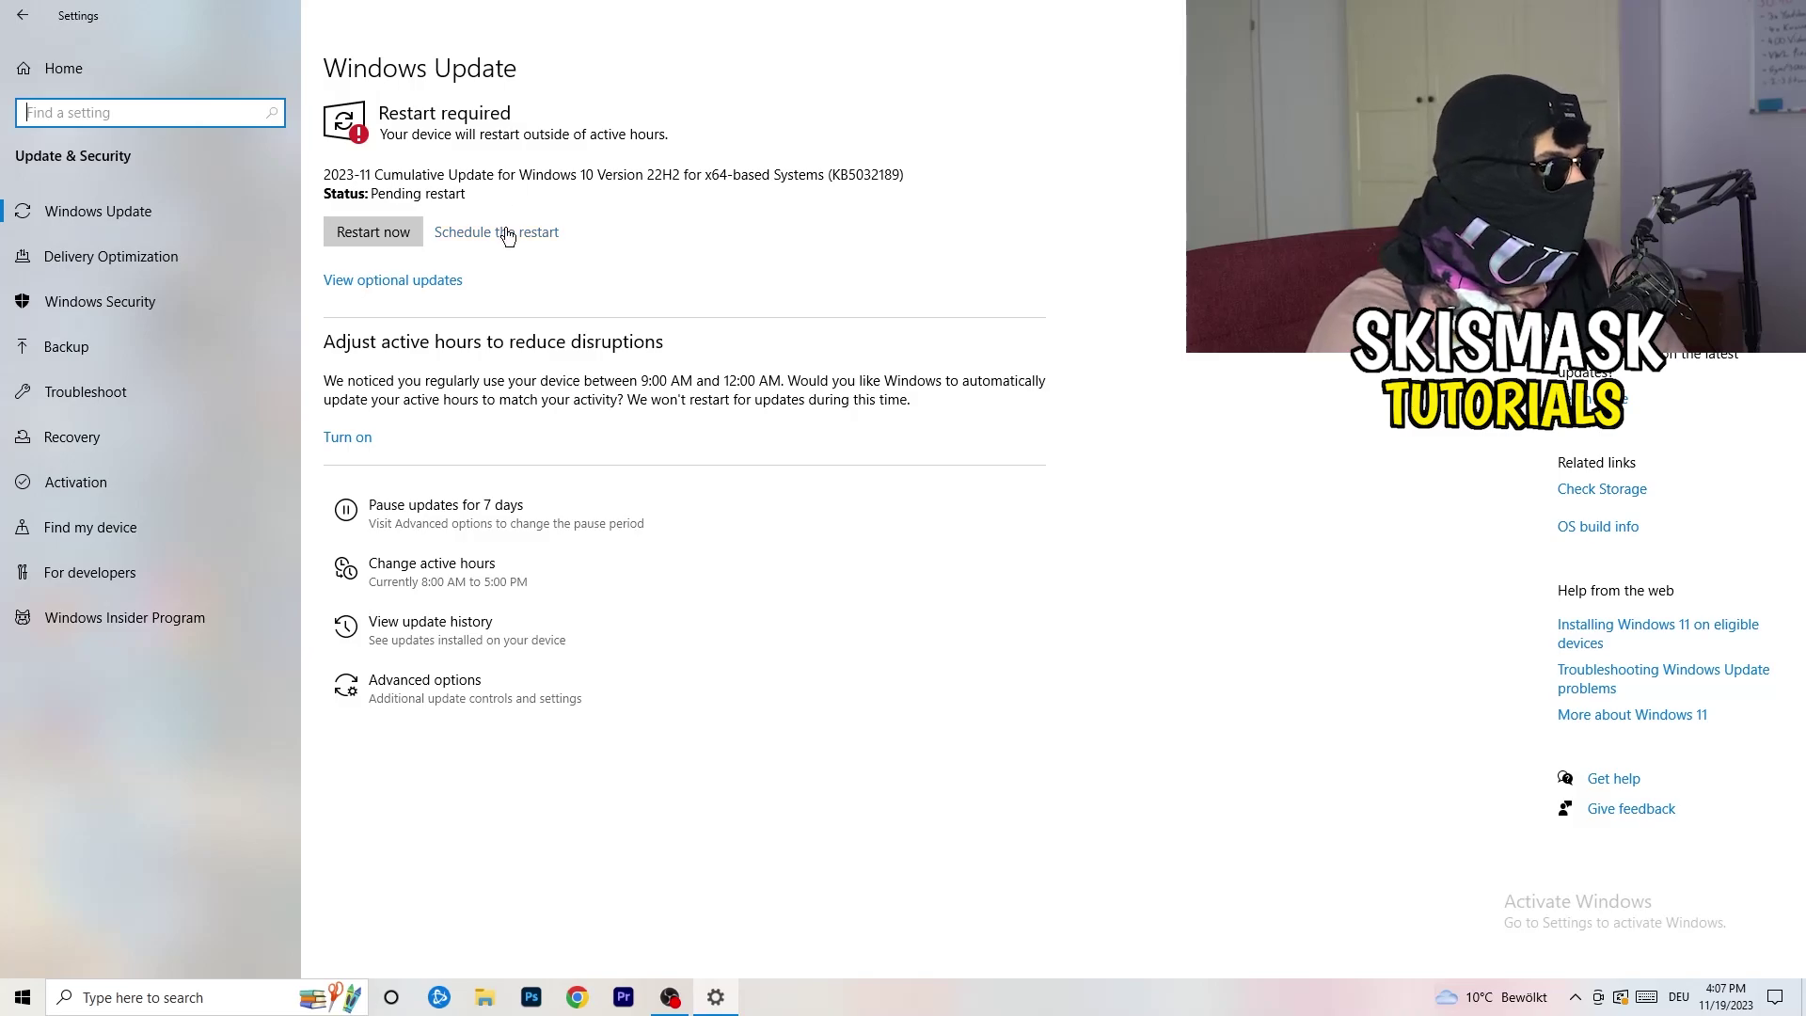
{"action": "key", "text": "alt+F4"}
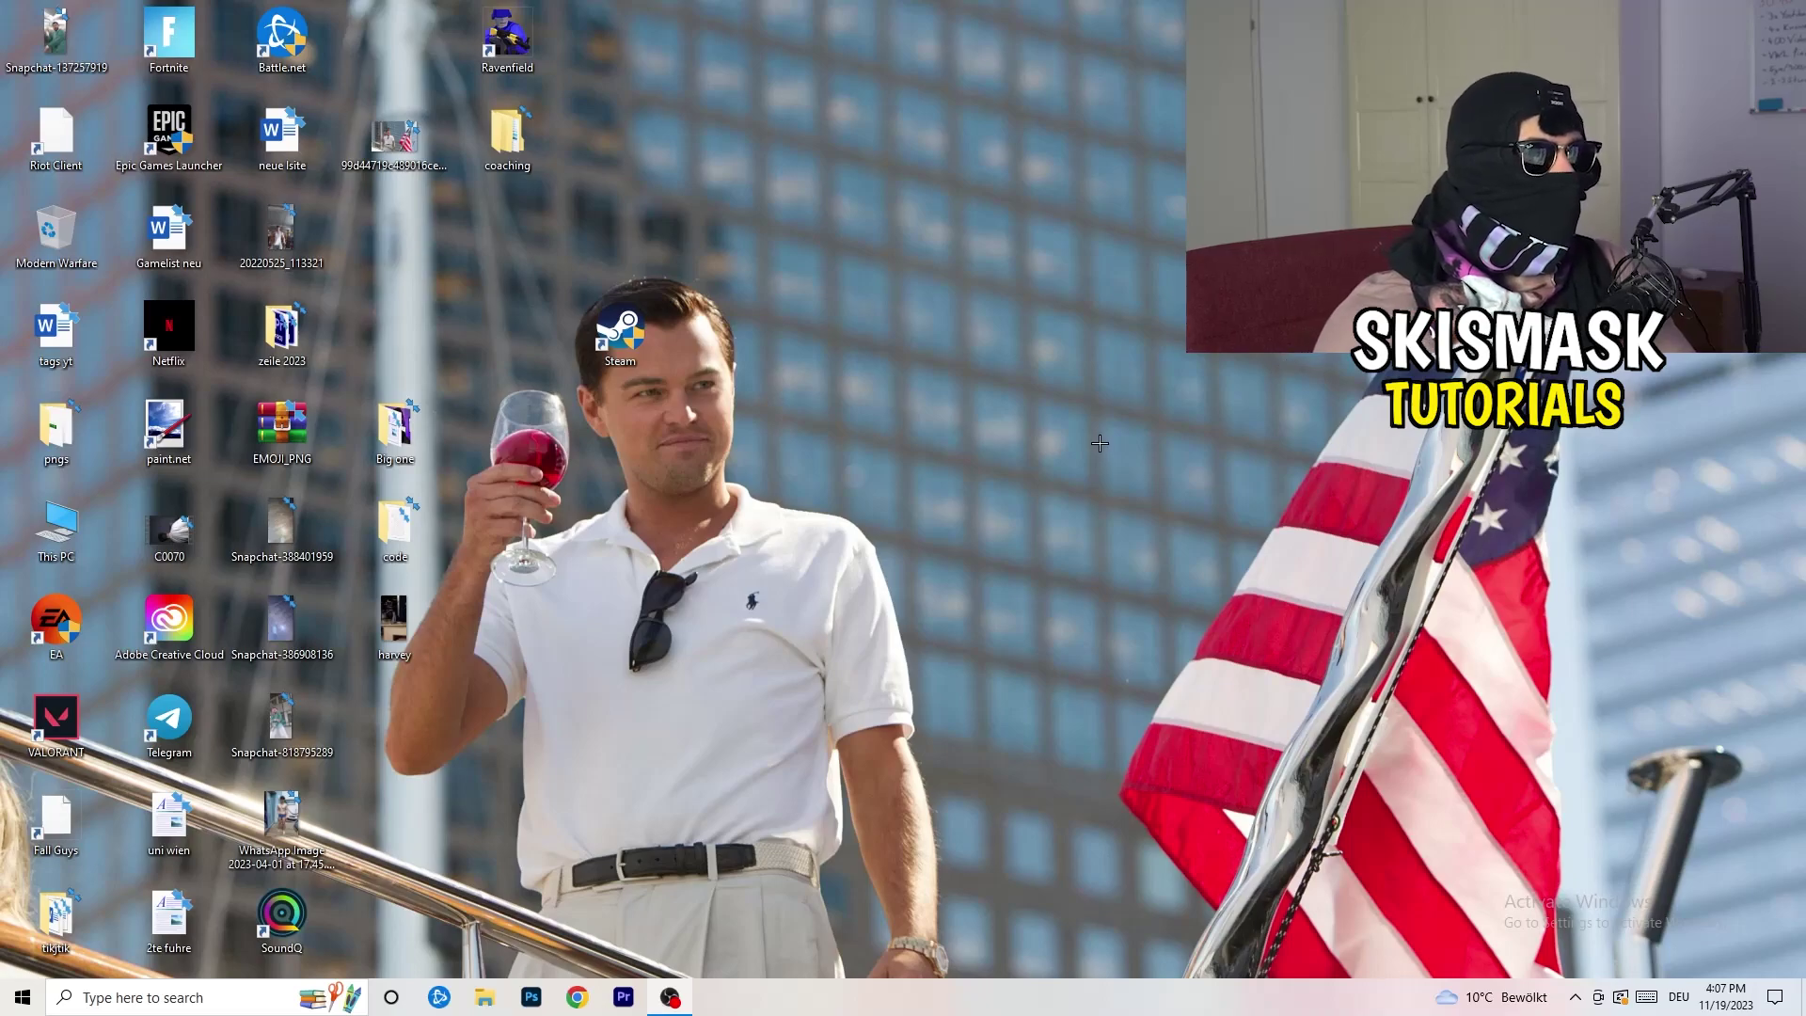
Open the NVIDIA Control Panel from the desktop, review Adjust image settings with preview, and close it.
{"action": "right_click", "coordinate": [1094, 397]}
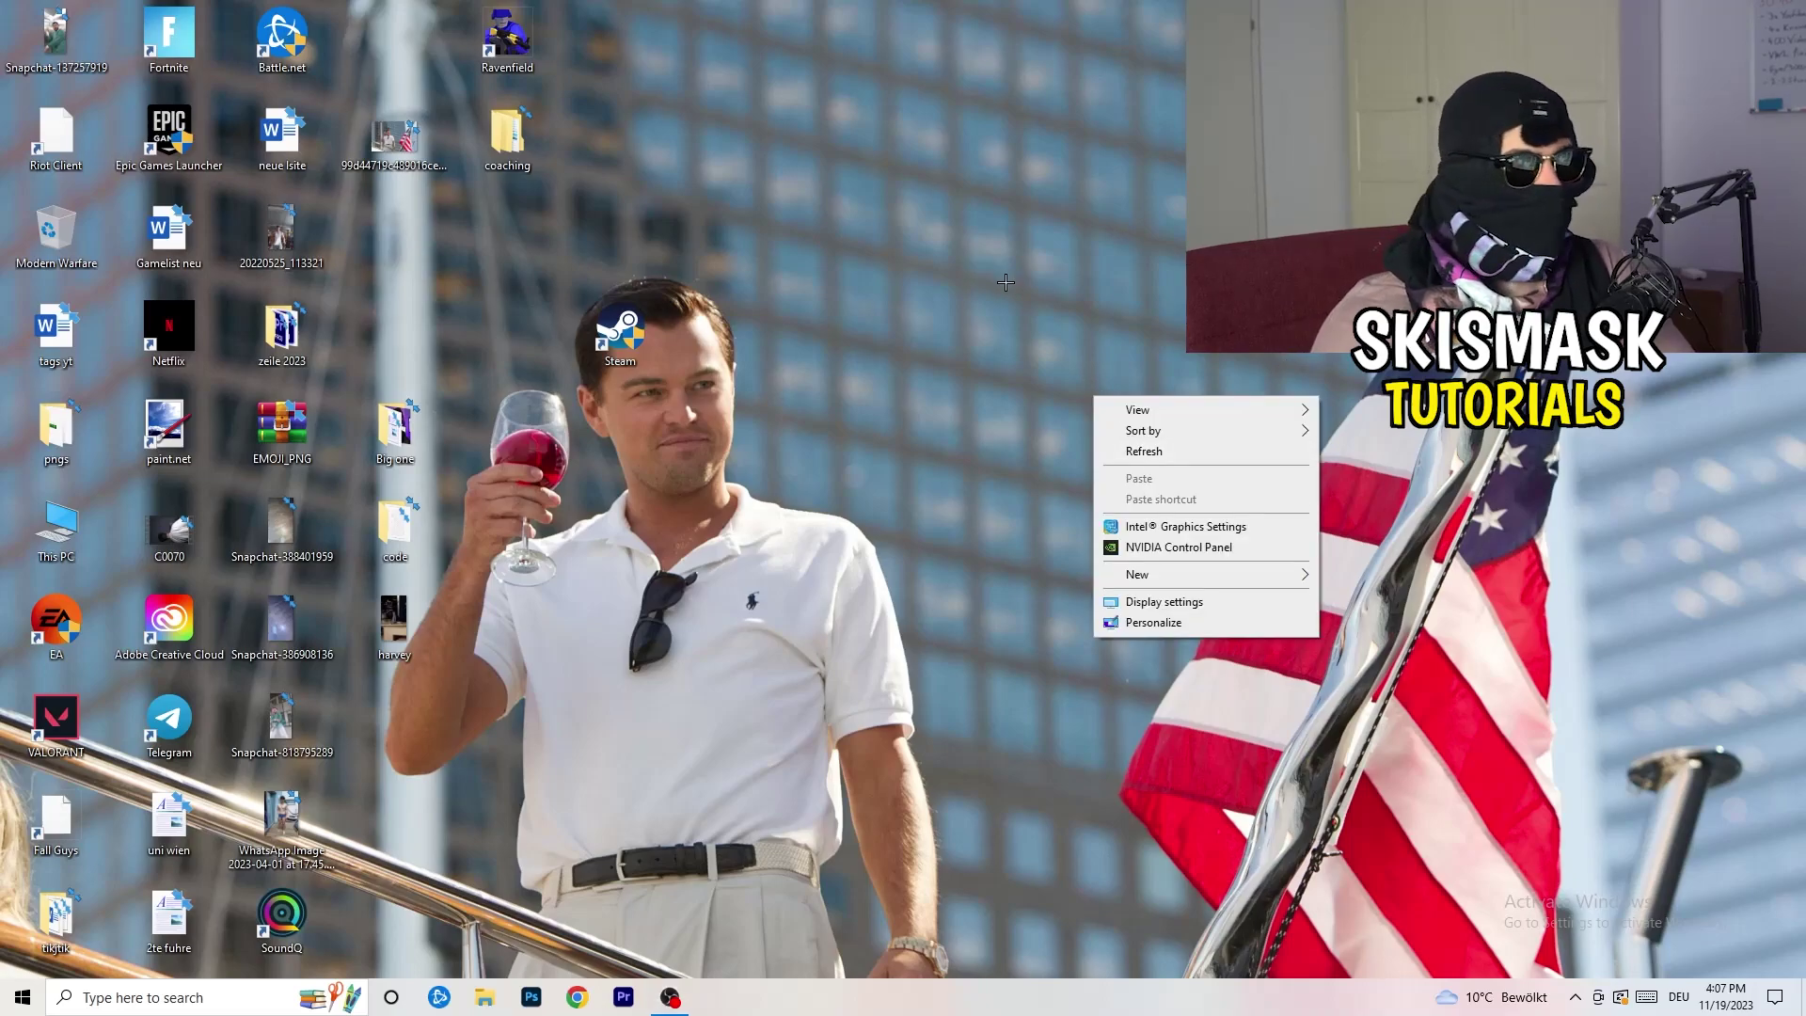
{"action": "left_click", "coordinate": [1203, 548]}
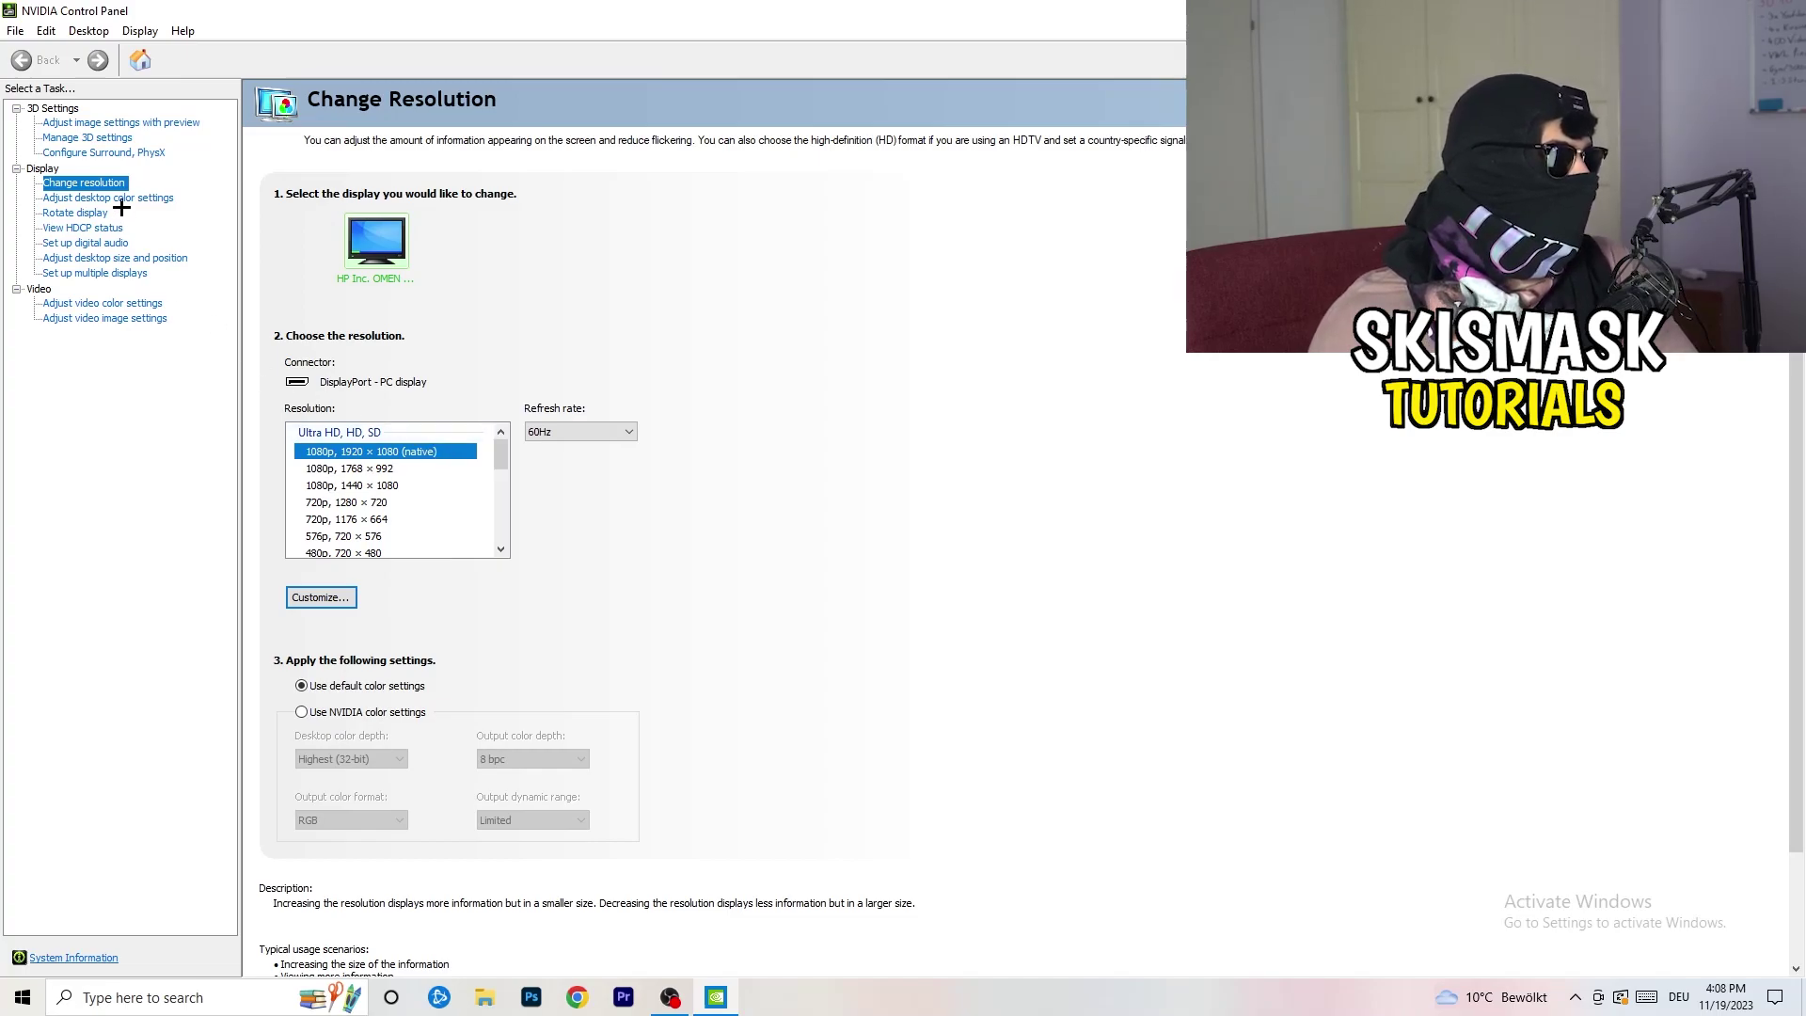
{"action": "left_click", "coordinate": [94, 125]}
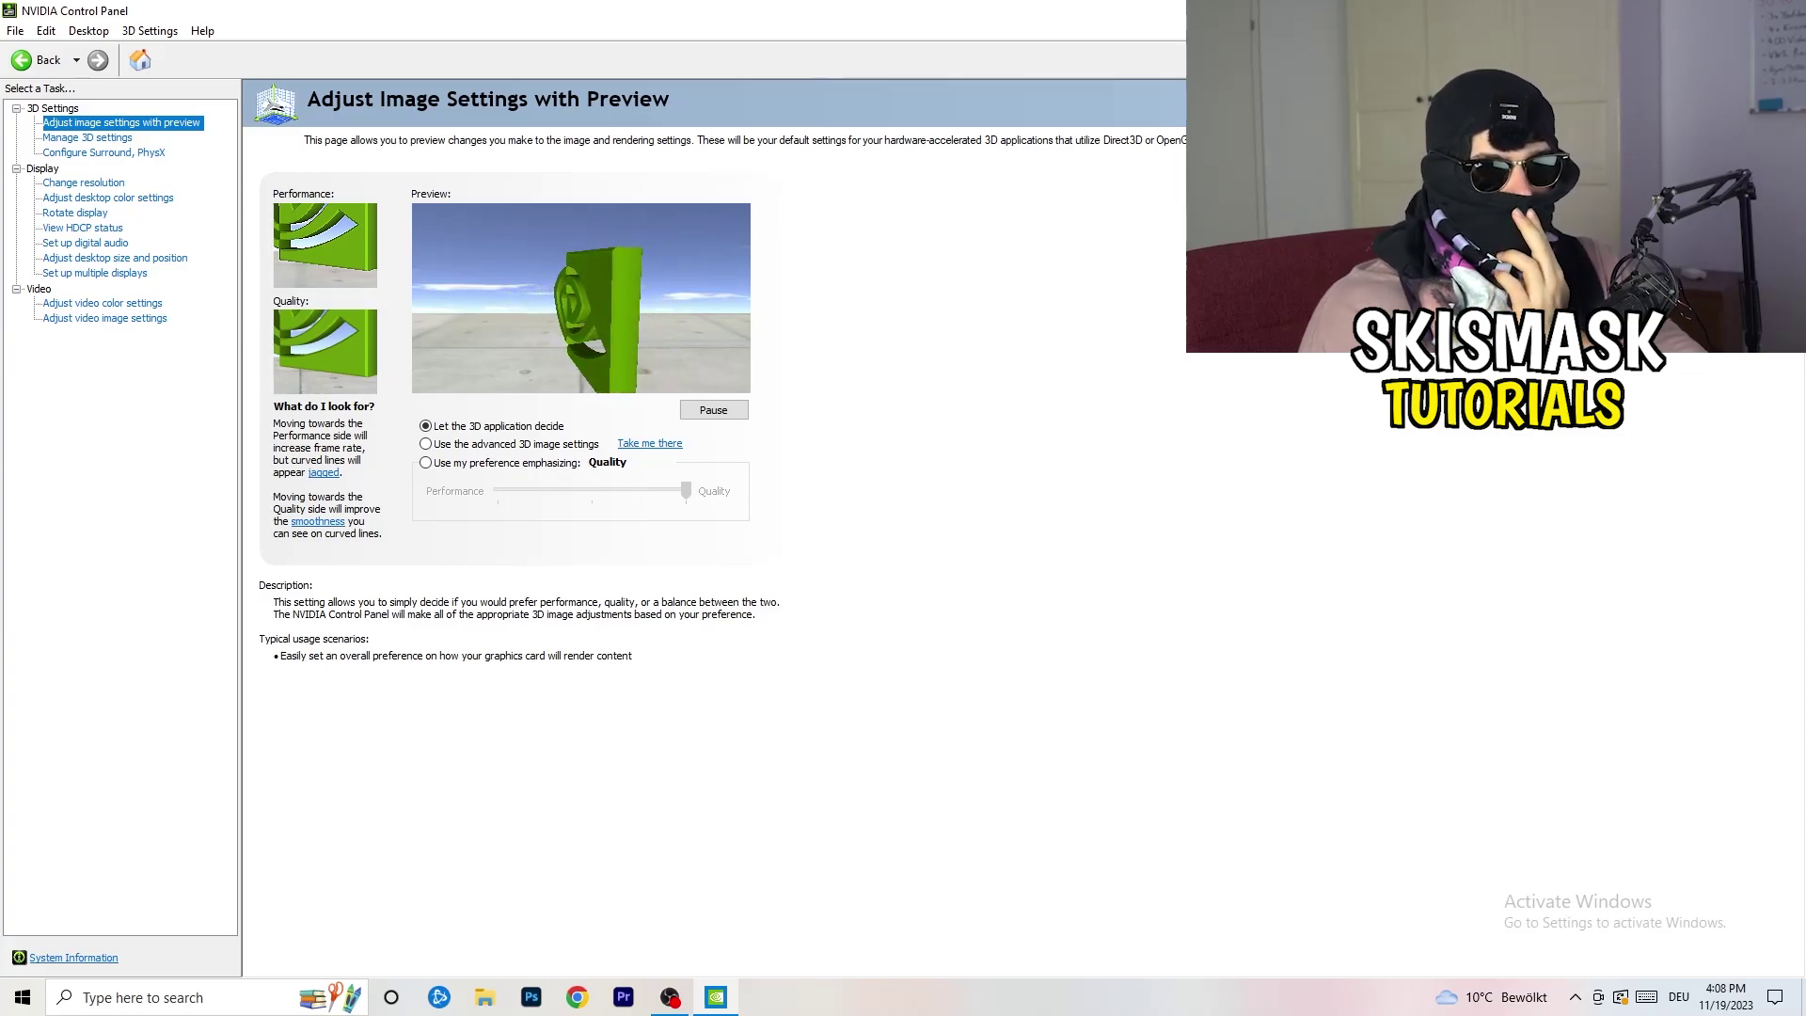
{"action": "key", "text": "alt+F4"}
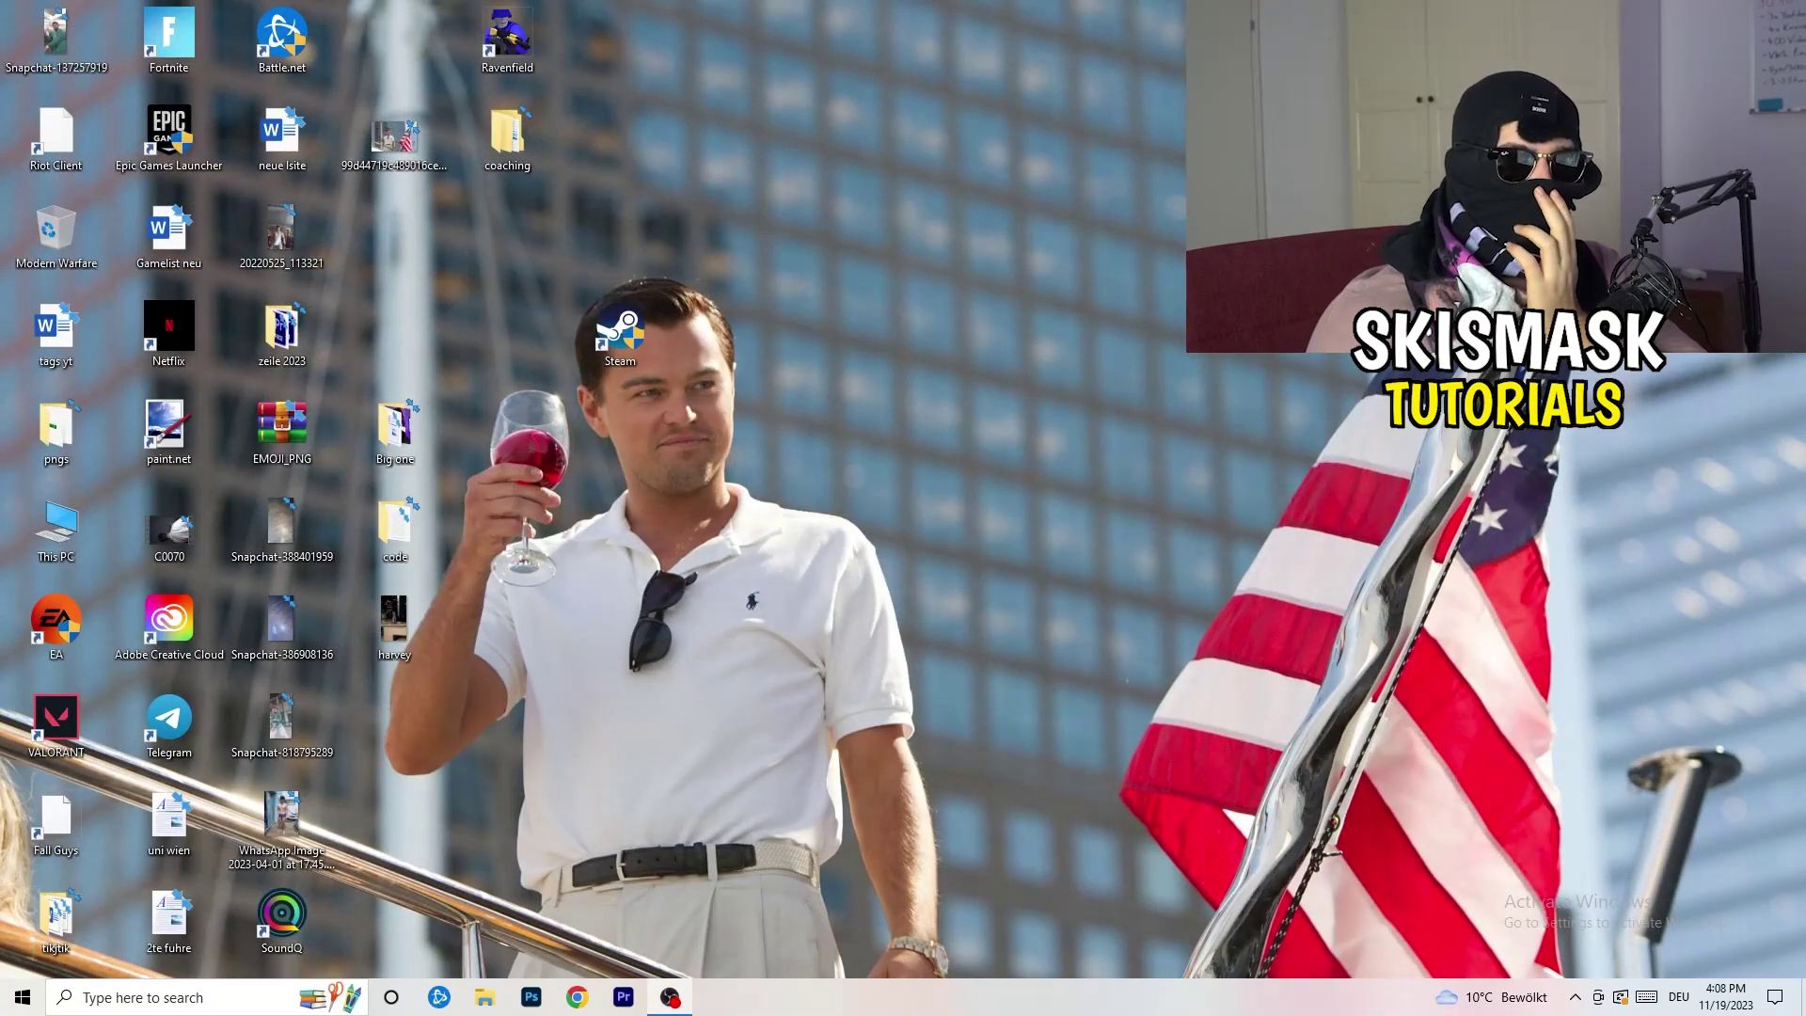